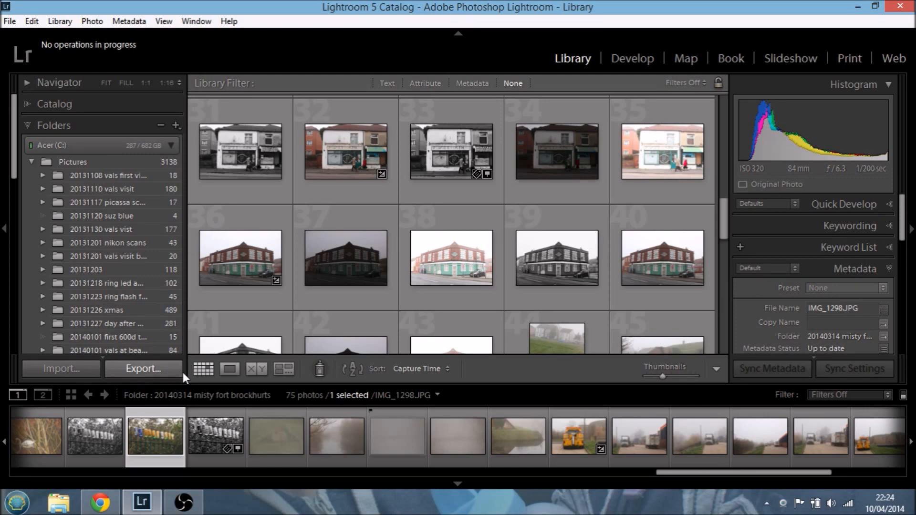
- Look through the photo thumbnails of the 20140314 misty fort brockhurts folder in the grid
scroll(282, 308, "down", 5)
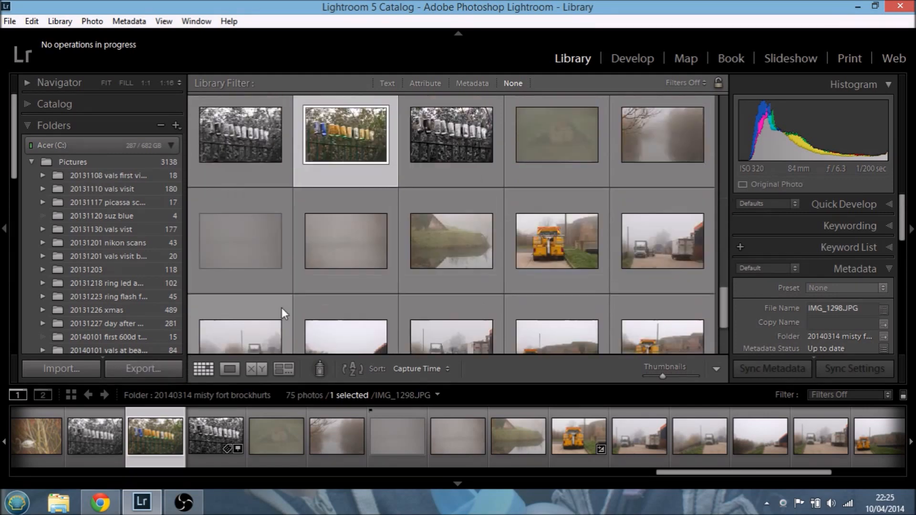
scroll(281, 307, "down", 5)
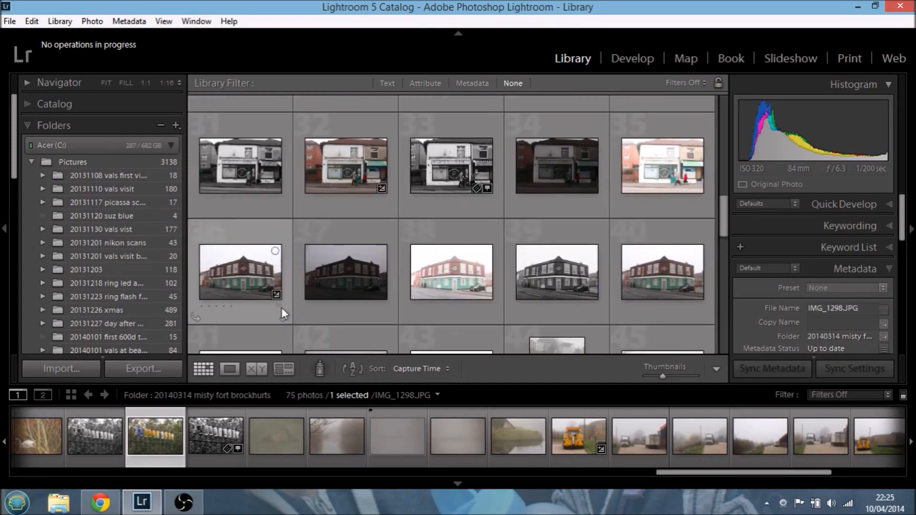
left_click(282, 307)
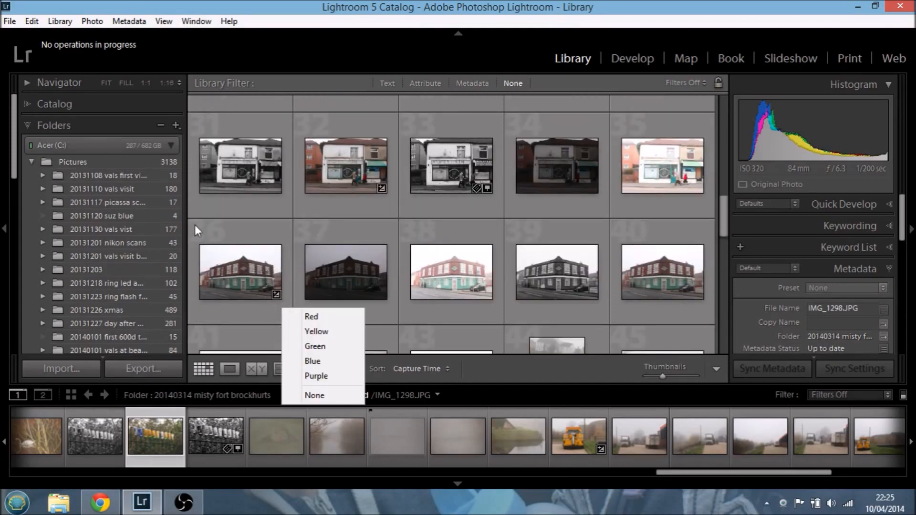
scroll(456, 278, "down", 3)
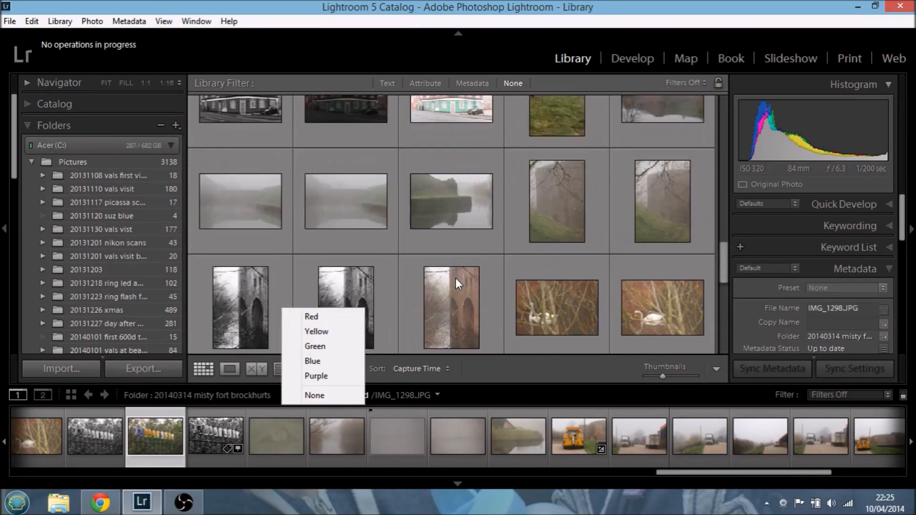
left_click(514, 371)
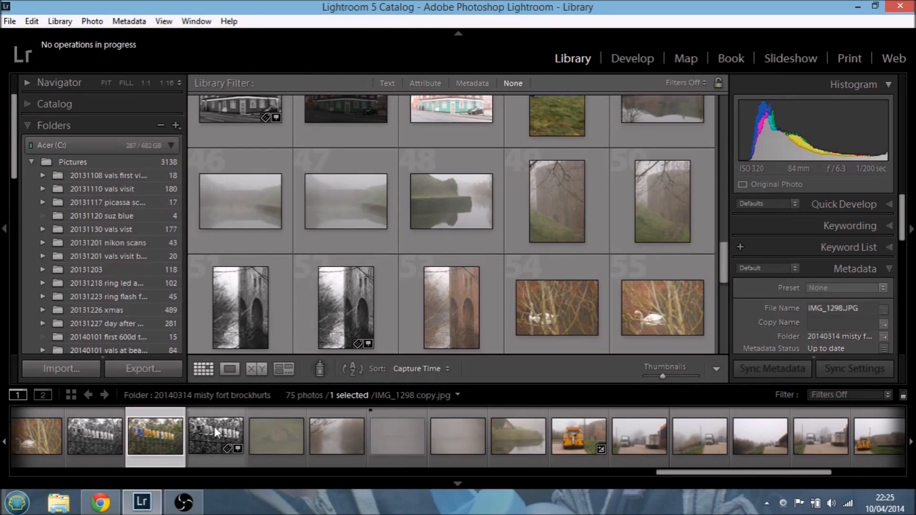
- Switch to the single-photo Loupe view and browse forward through the folder's photos up to IMG_1321.JPG
left_click(221, 368)
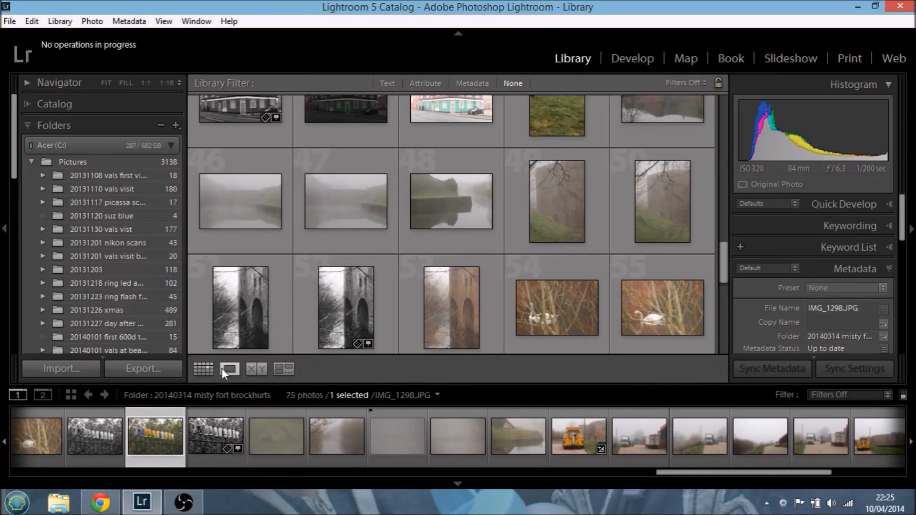
left_click(225, 437)
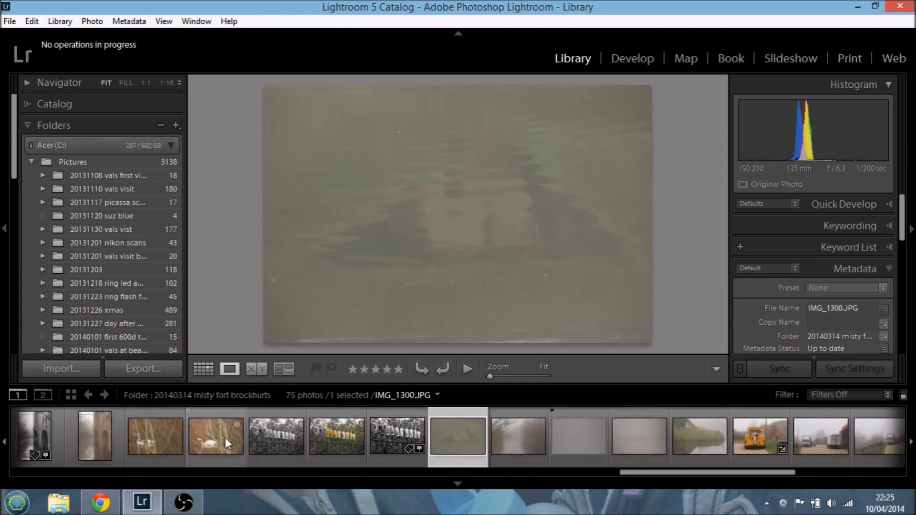
key("Right")
key("Right")
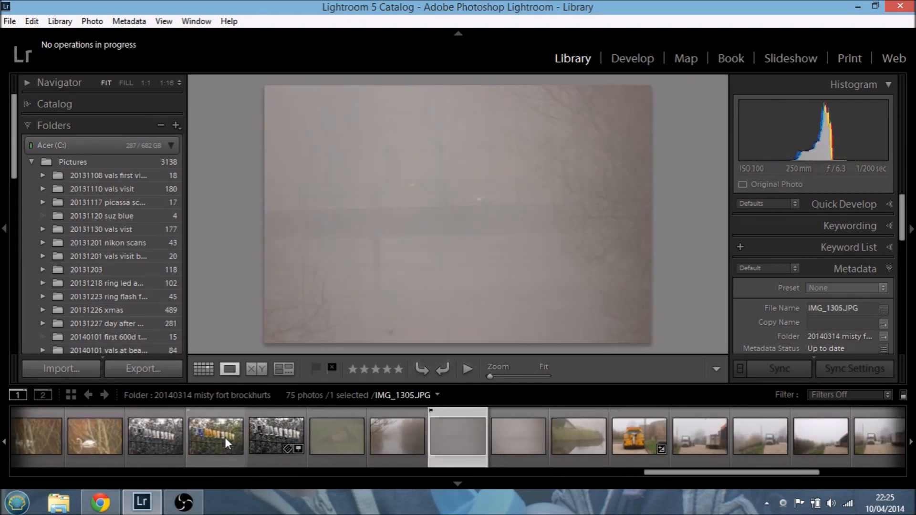
key("Right")
key("Right")
key("Right")
key("Right")
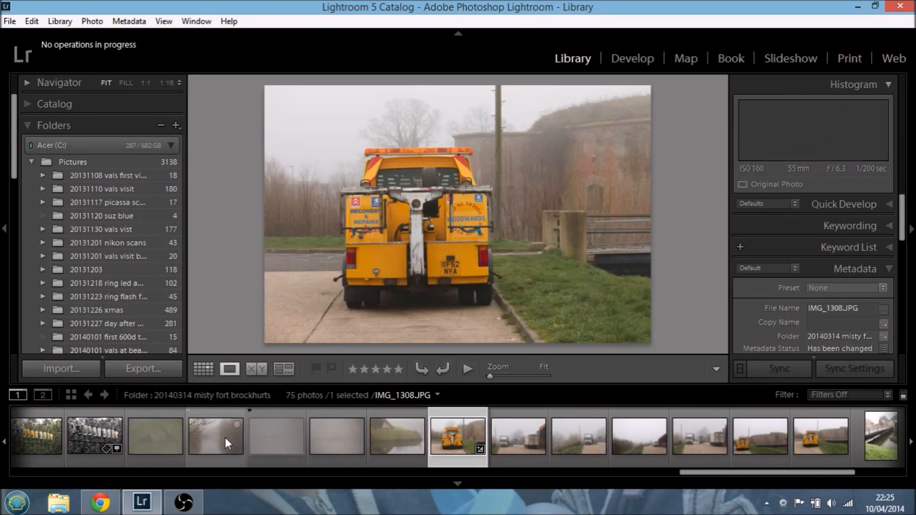
key("Right")
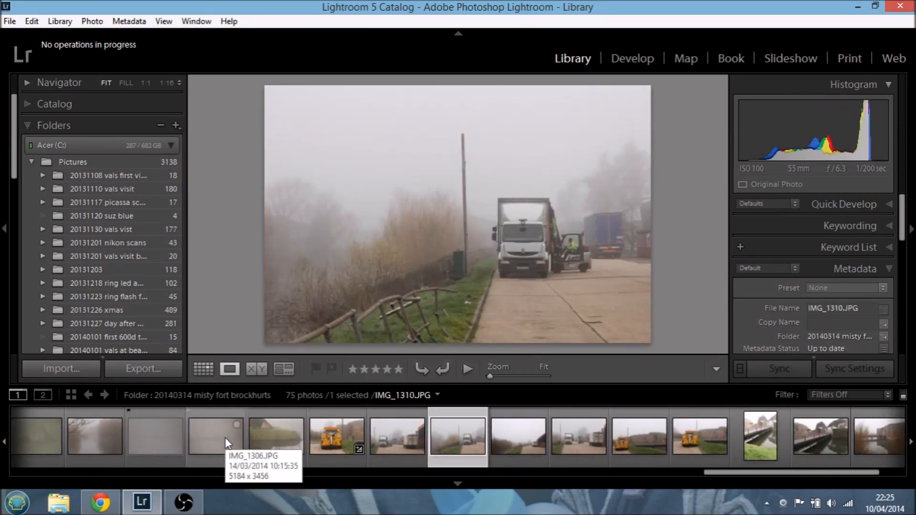
key("Right")
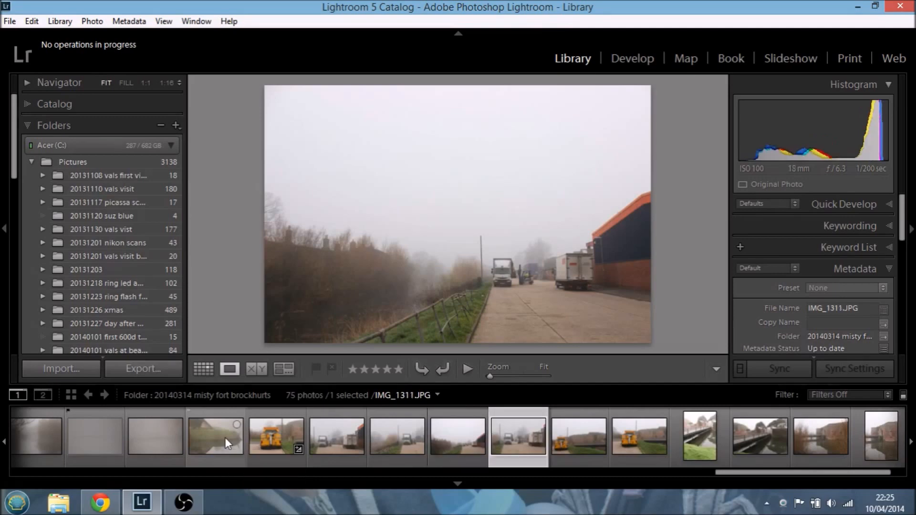
key("Right")
key("Right")
key("Right")
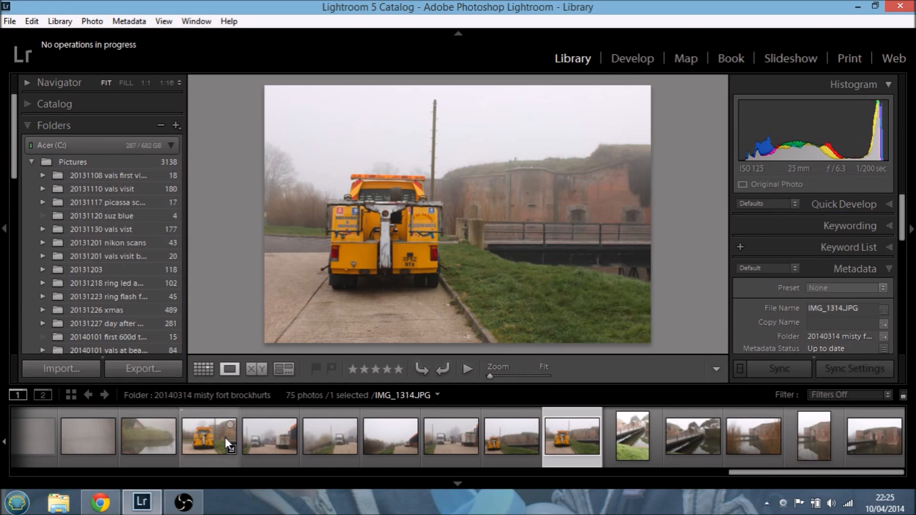
key("Right")
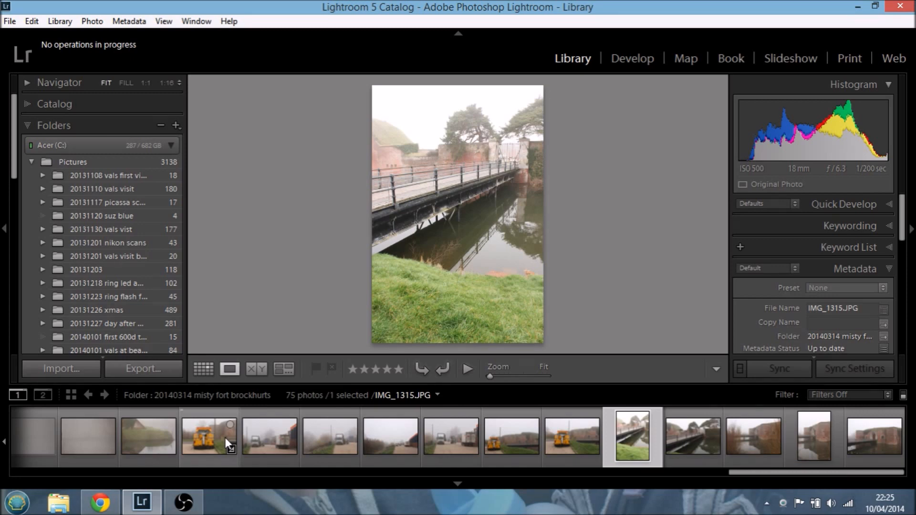
key("Right")
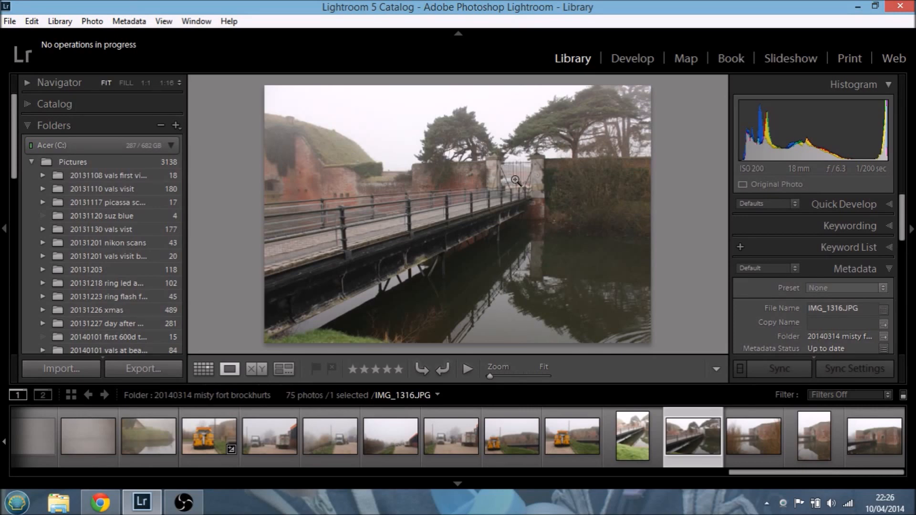
key("Right")
key("Right")
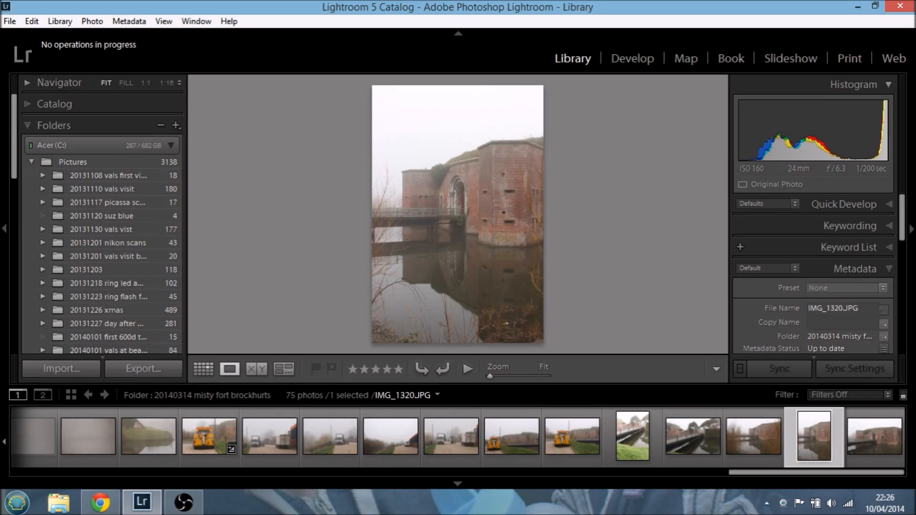
key("Right")
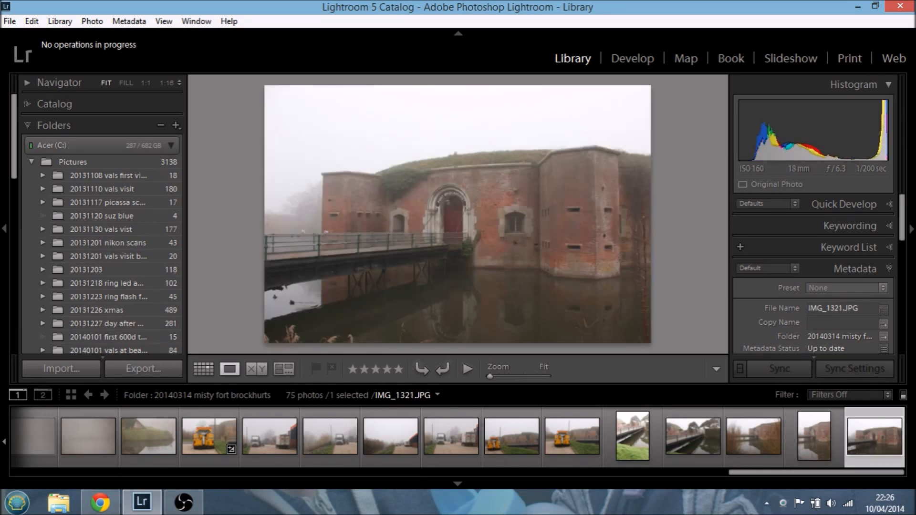
- Go back through the photos to IMG_1311.JPG, the wide view of the foggy road with lorries
key("Left")
key("Left")
key("Left")
key("Left")
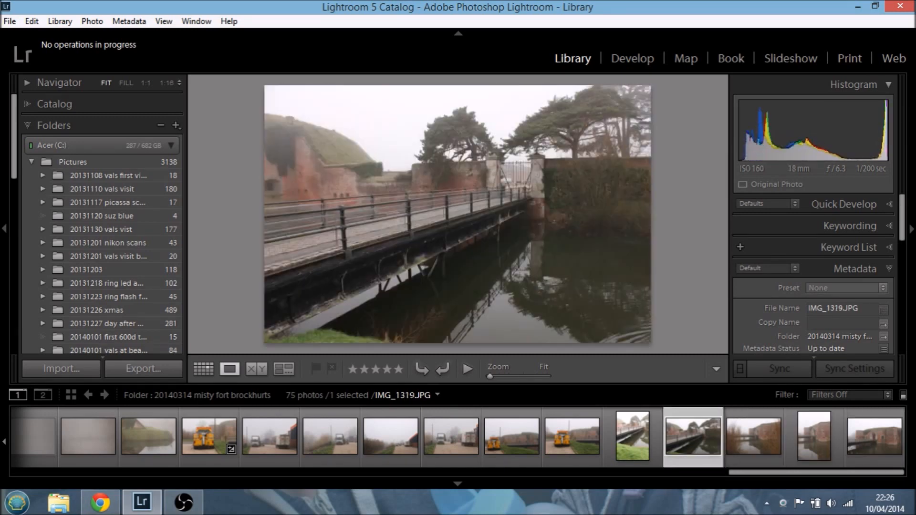
key("Left")
key("Left")
key("Left")
key("Left")
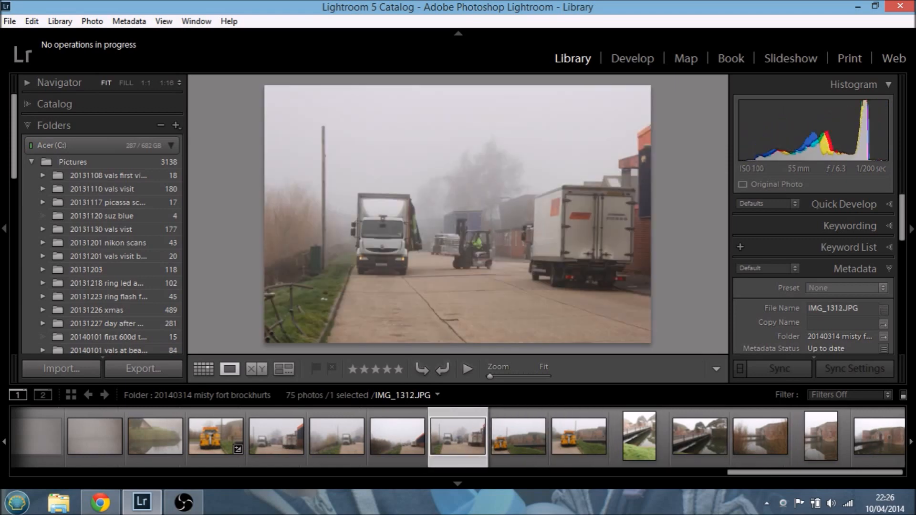
key("Left")
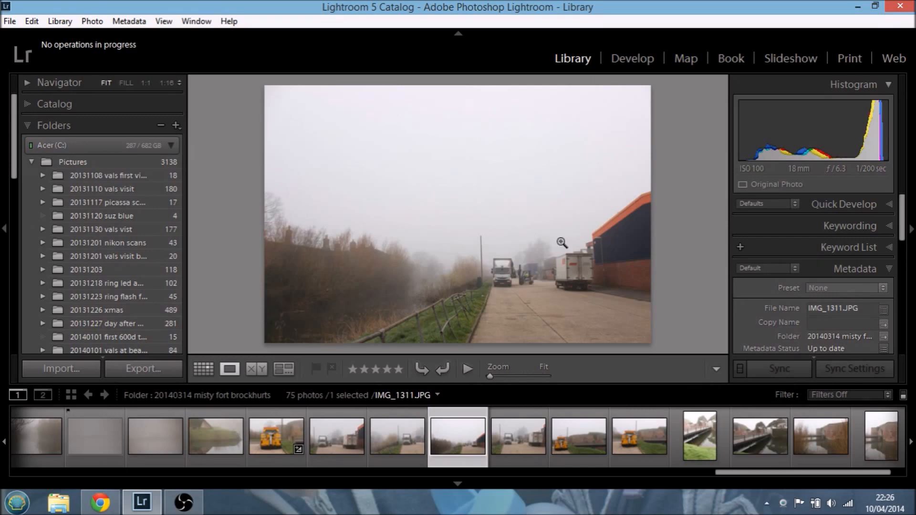
- Inspect IMG_1311.JPG at 2:1 zoom from the misty bushes across to the white lorry, and zoom back out to 1:8
left_click_drag(490, 375, 528, 376)
left_click_drag(327, 265, 266, 243)
left_click_drag(638, 273, 137, 239)
left_click_drag(458, 256, 249, 244)
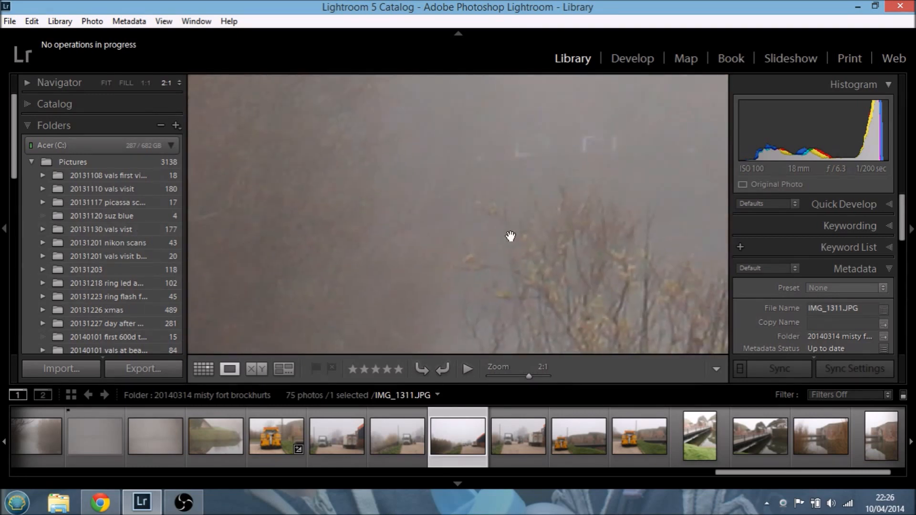
left_click_drag(511, 237, 332, 187)
left_click_drag(436, 235, 231, 307)
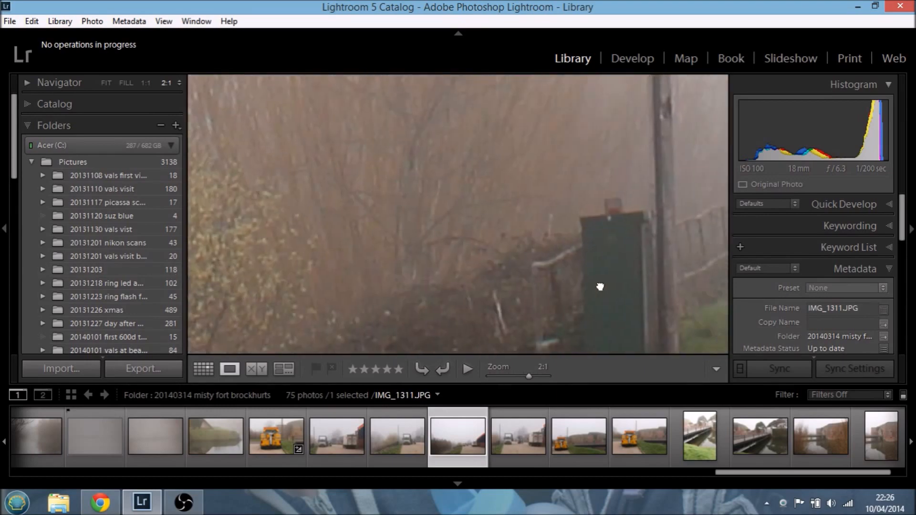
left_click_drag(599, 287, 407, 260)
left_click_drag(615, 344, 436, 319)
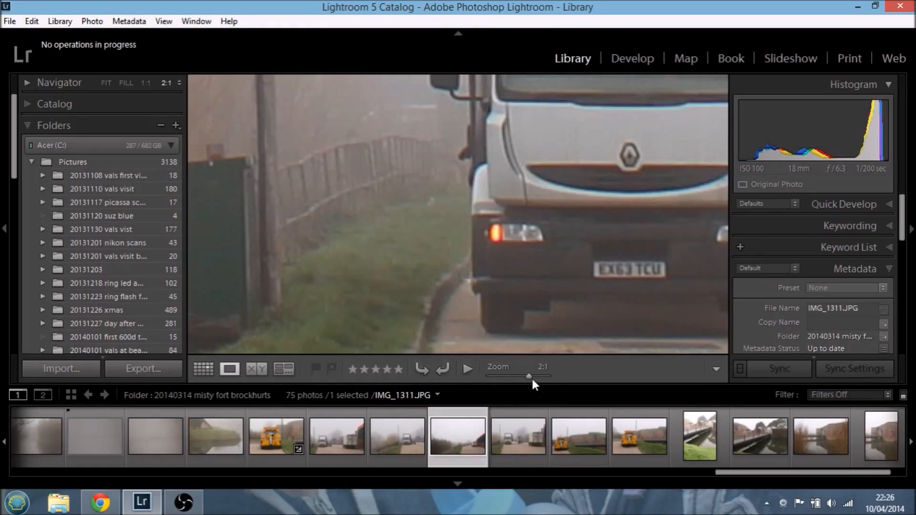
left_click_drag(530, 375, 505, 374)
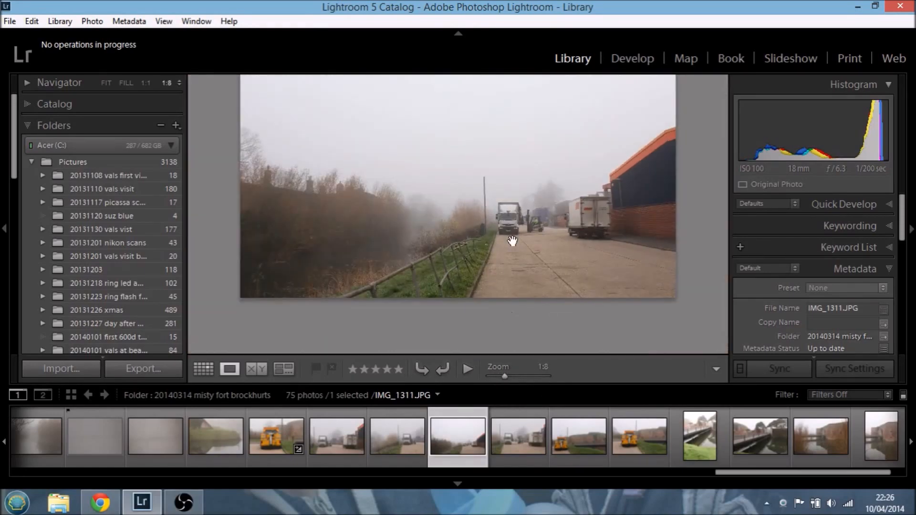
left_click_drag(513, 271, 514, 304)
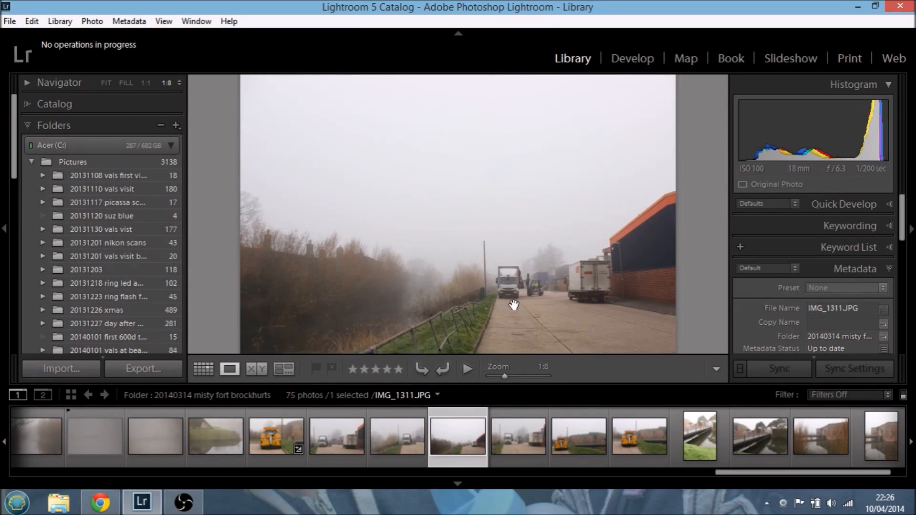
- Examine the Build Previews options for importing photos from the 20131201 nikon scans folder, and cancel the import
left_click(9, 22)
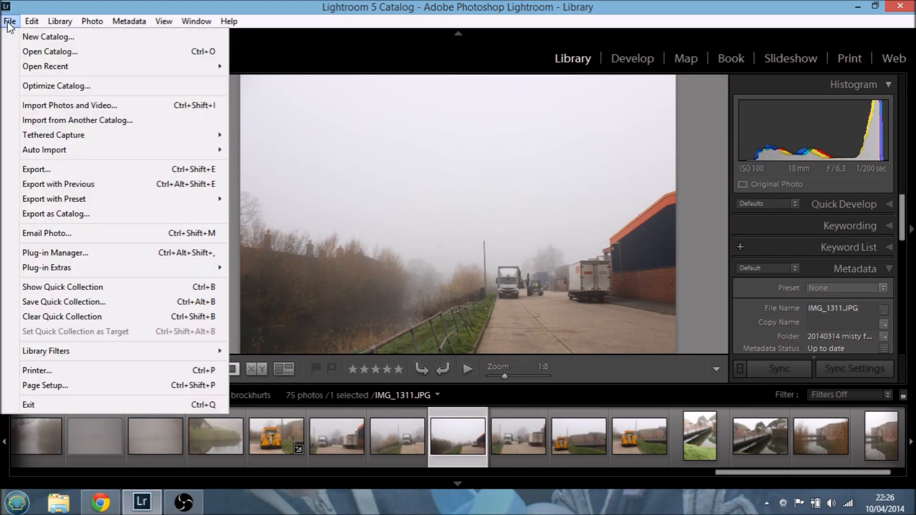
left_click(58, 106)
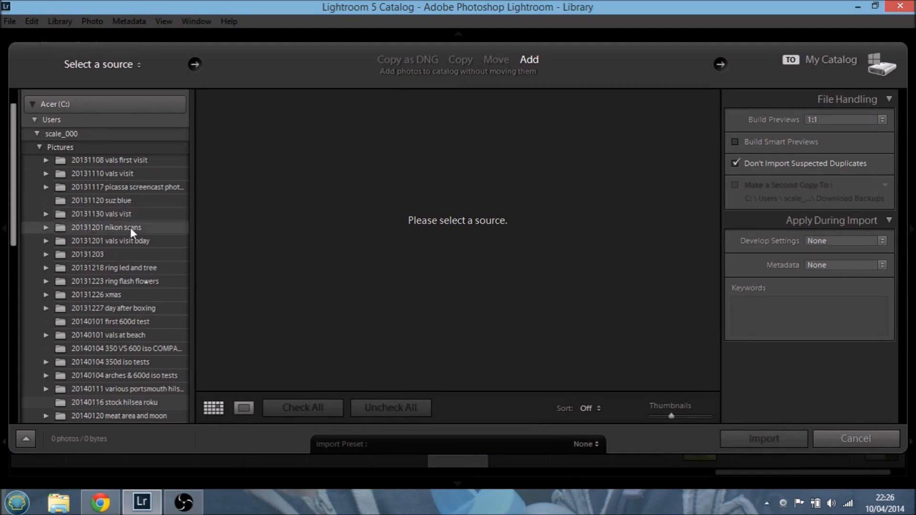
left_click(127, 227)
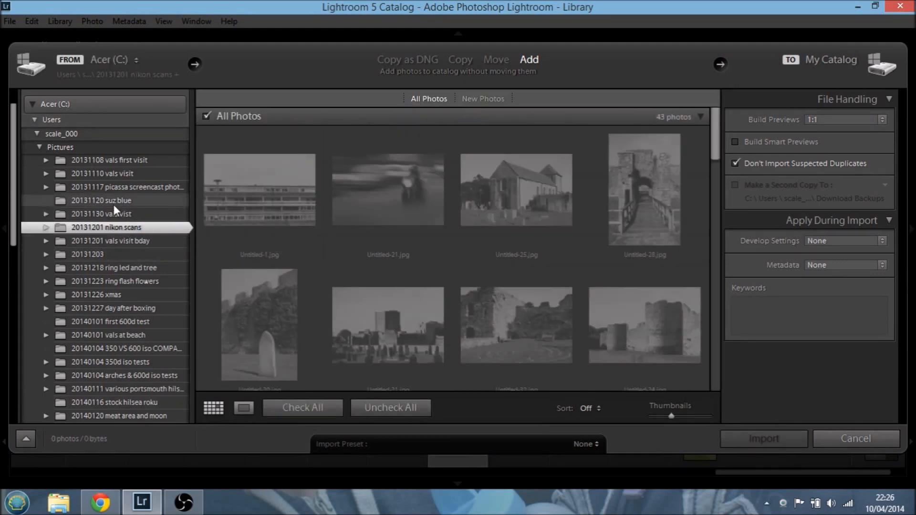
mouse_move(304, 230)
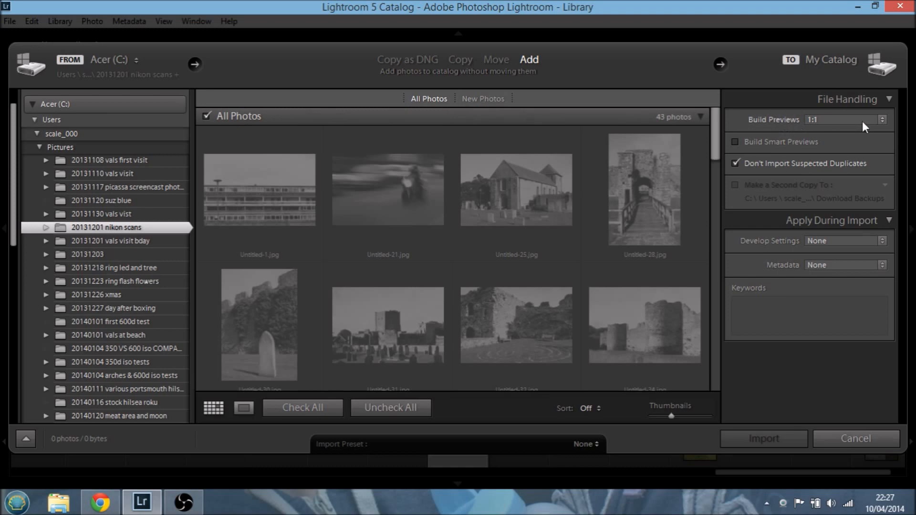
left_click(886, 120)
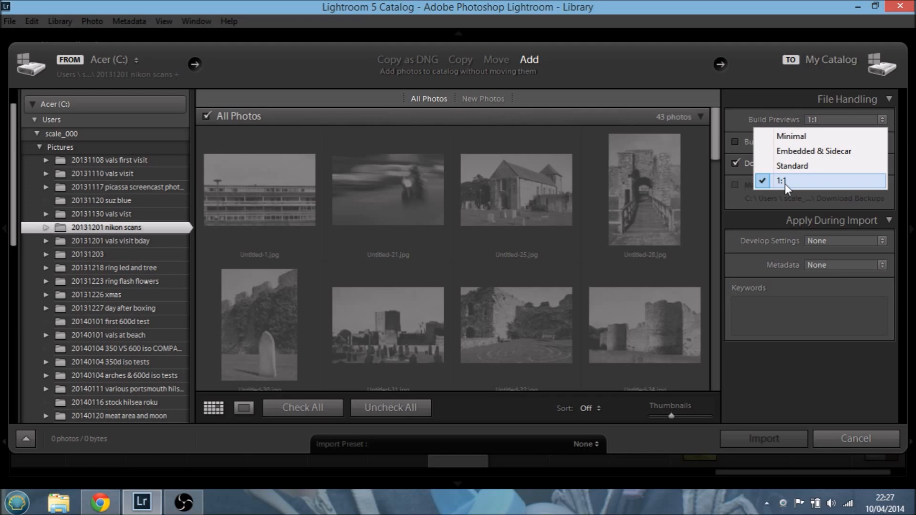
key("Escape")
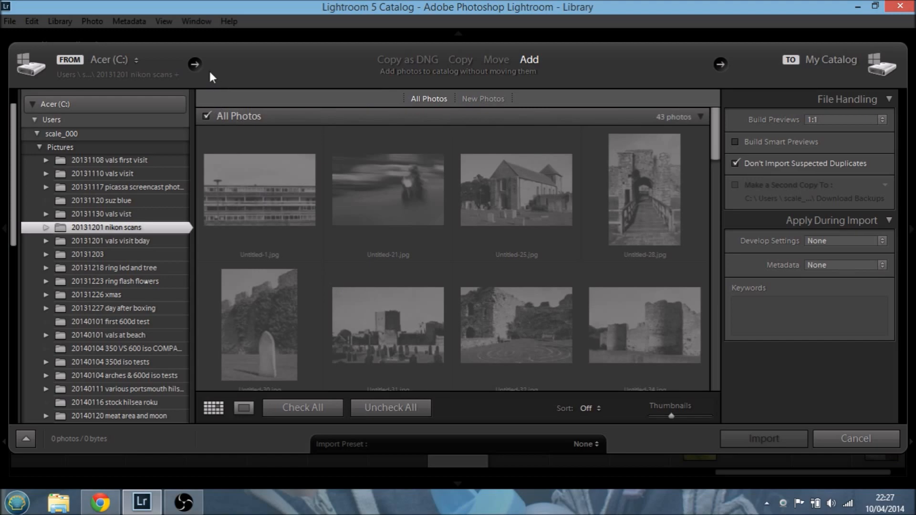
key("Escape")
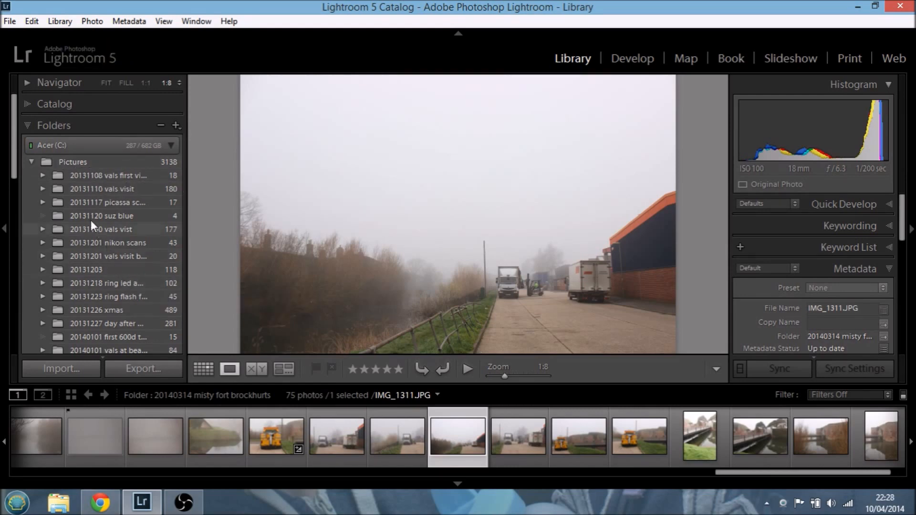
- Select the whole Pictures folder and examine the library's commands for building and discarding 1:1 previews without running one
left_click(70, 163)
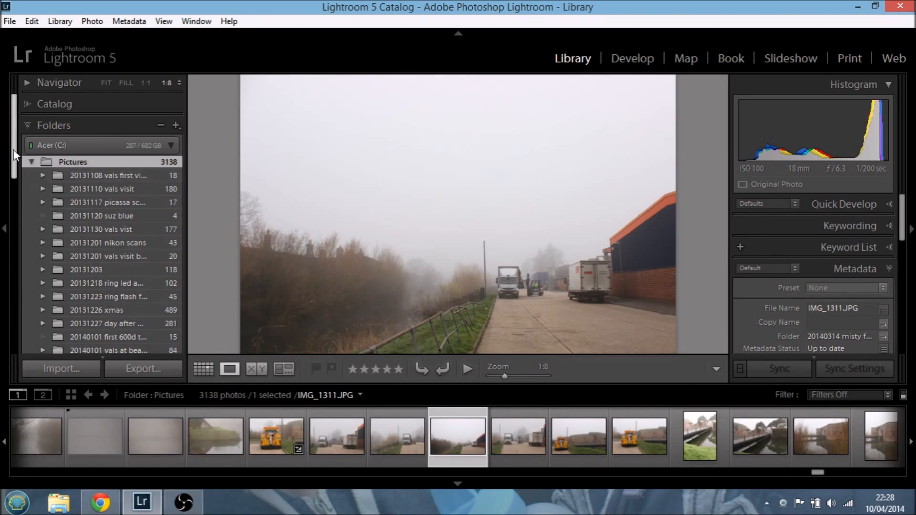
mouse_move(13, 149)
left_mouse_down()
mouse_move(16, 210)
mouse_move(12, 146)
left_mouse_up()
left_click(58, 22)
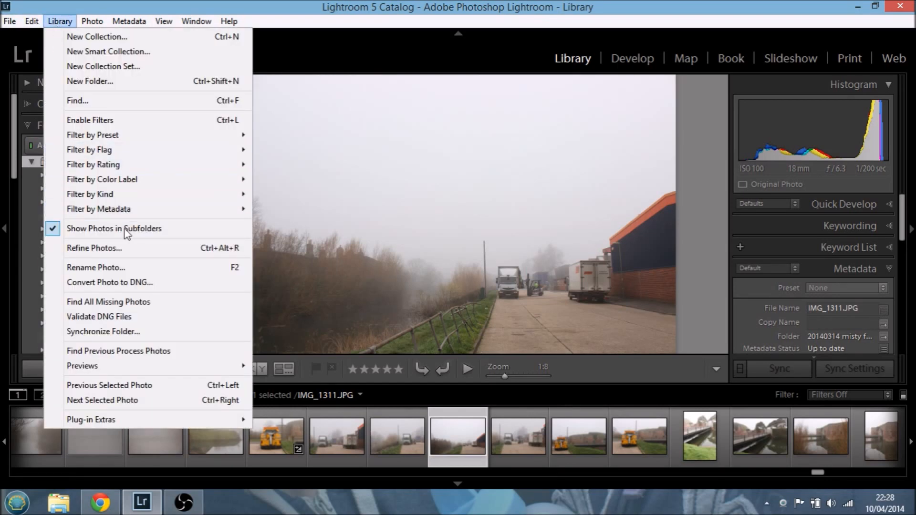
mouse_move(176, 367)
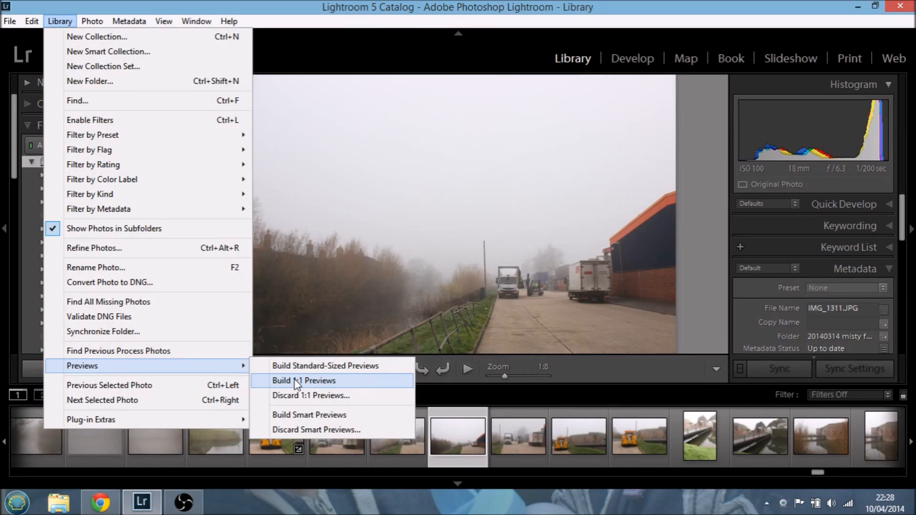
left_click(606, 370)
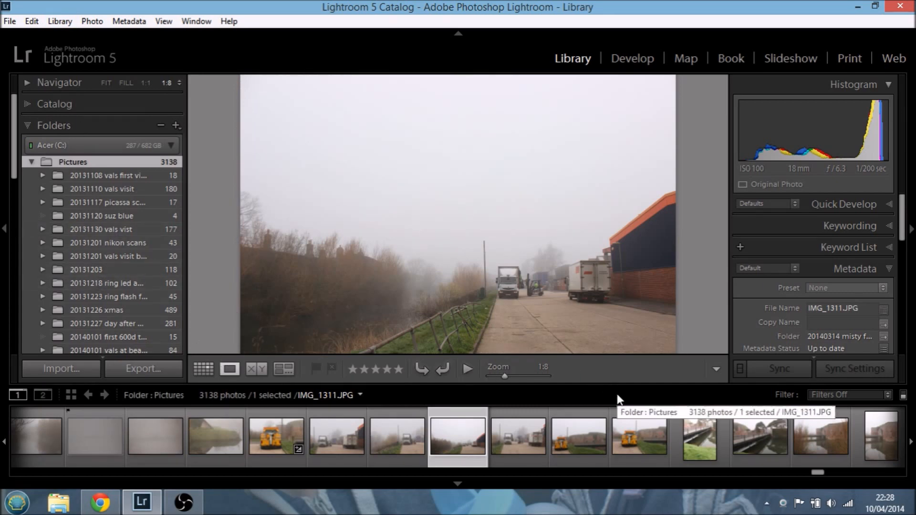
- Browse back and forth through the foggy road and lorry photos, finishing on IMG_1309.JPG
key("Left")
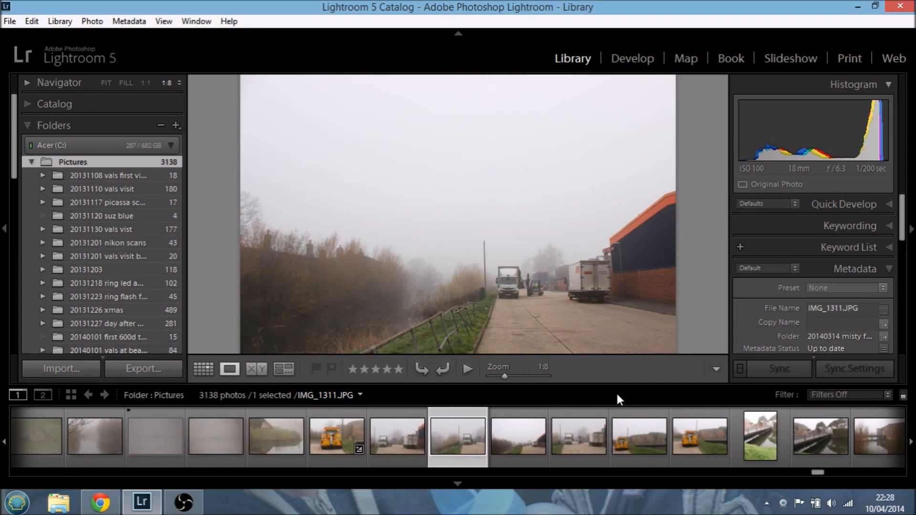
key("Left")
key("Right")
key("Right")
key("Right")
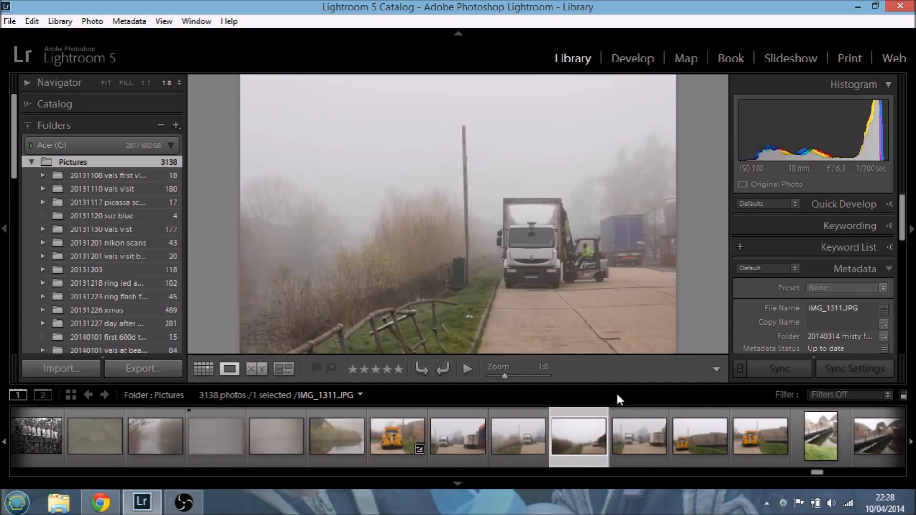
key("Right")
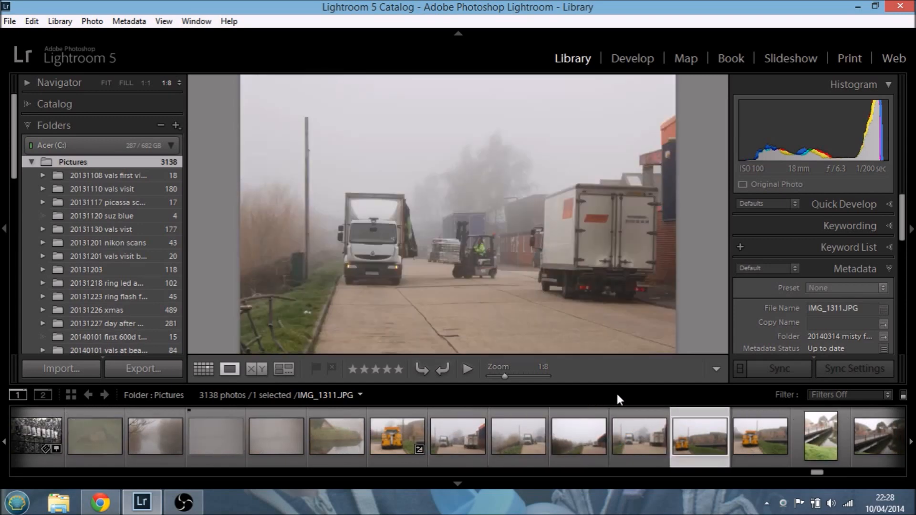
key("Left")
key("Left")
key("Left")
key("Left")
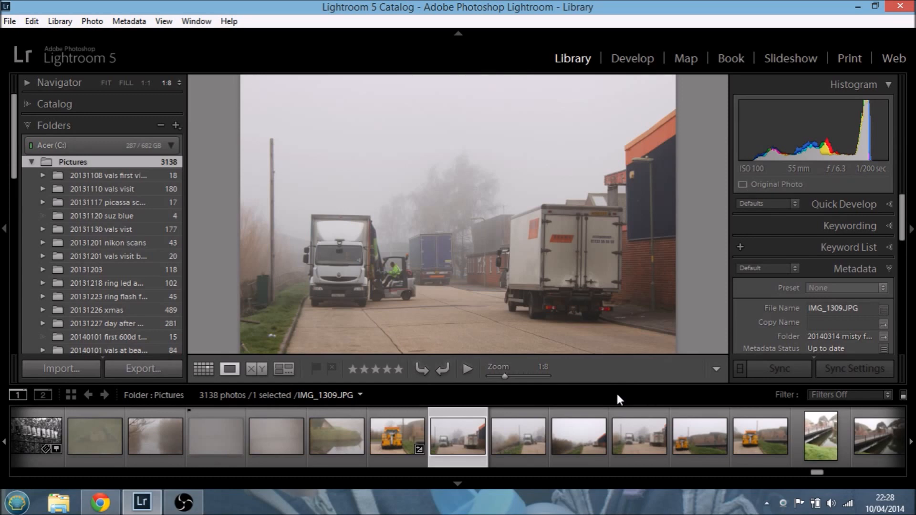
- Examine the choices for automatically discarding 1:1 previews in the catalog's file handling settings, and close the settings with Never kept
left_click(10, 22)
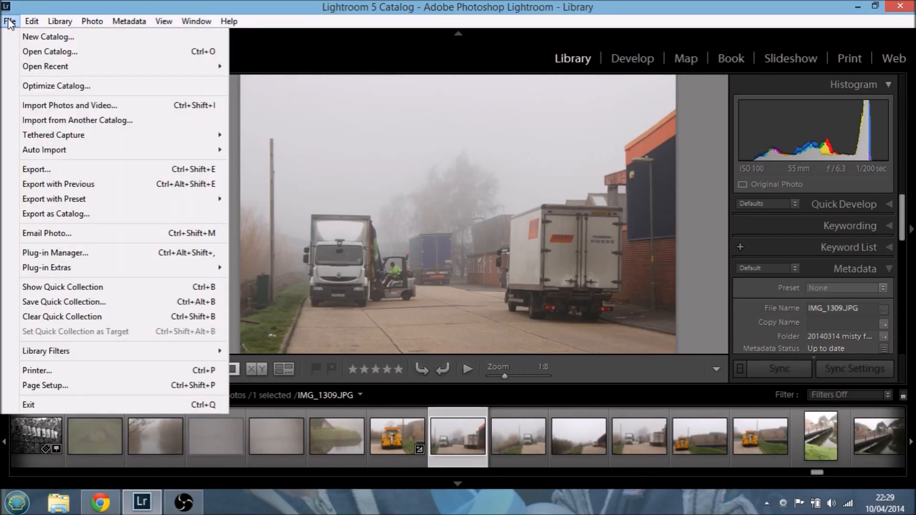
mouse_move(36, 18)
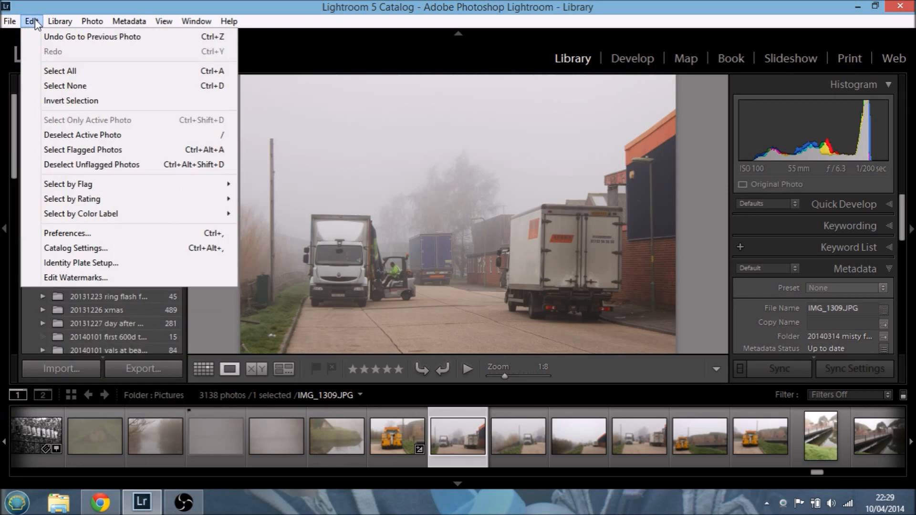
mouse_move(64, 24)
left_click(79, 247)
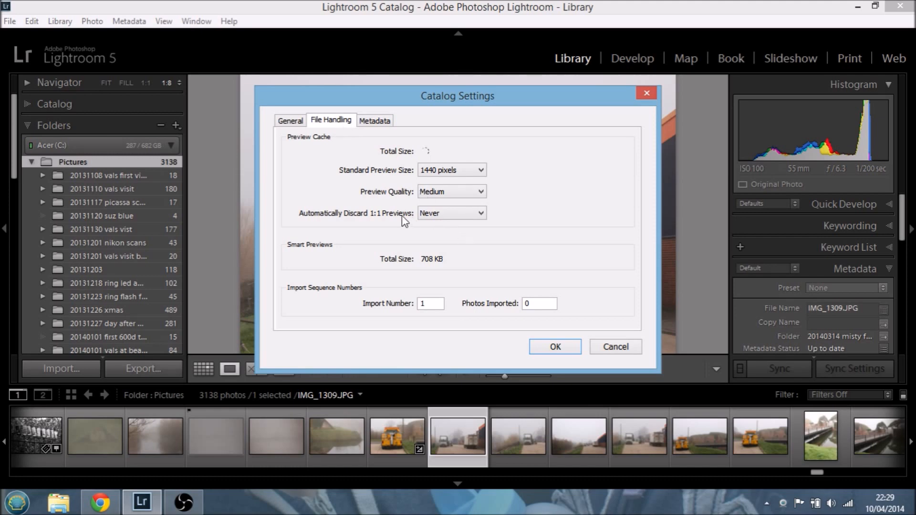
left_click(480, 216)
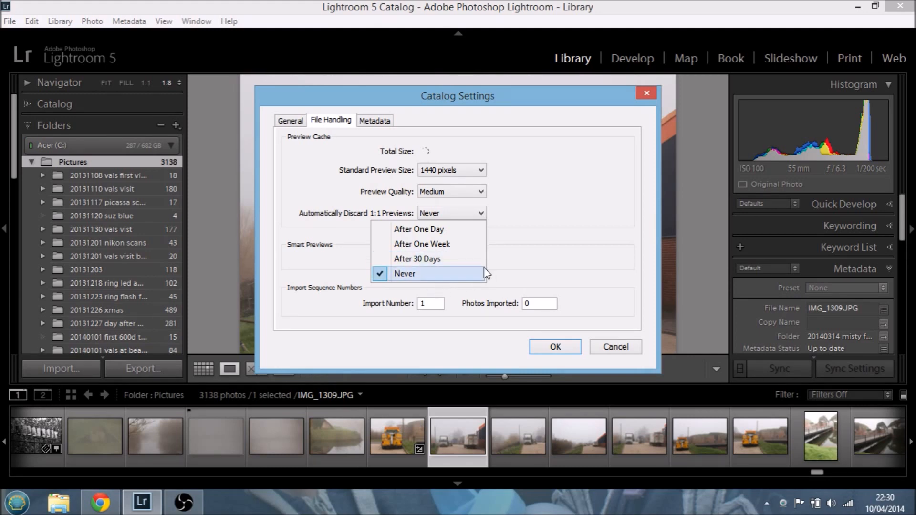
left_click(558, 349)
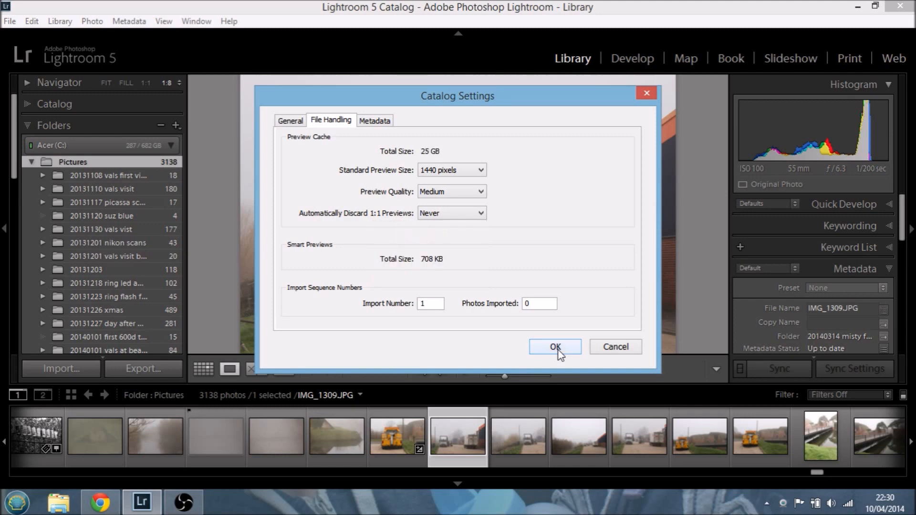
left_click(556, 347)
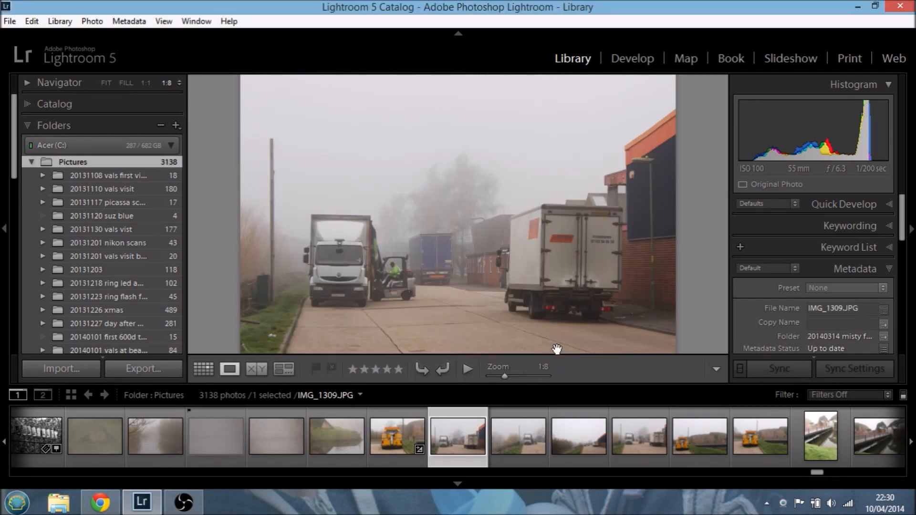
- Check the "speed up ligtroom 5" tips document in Chrome and return to Lightroom
left_click(109, 510)
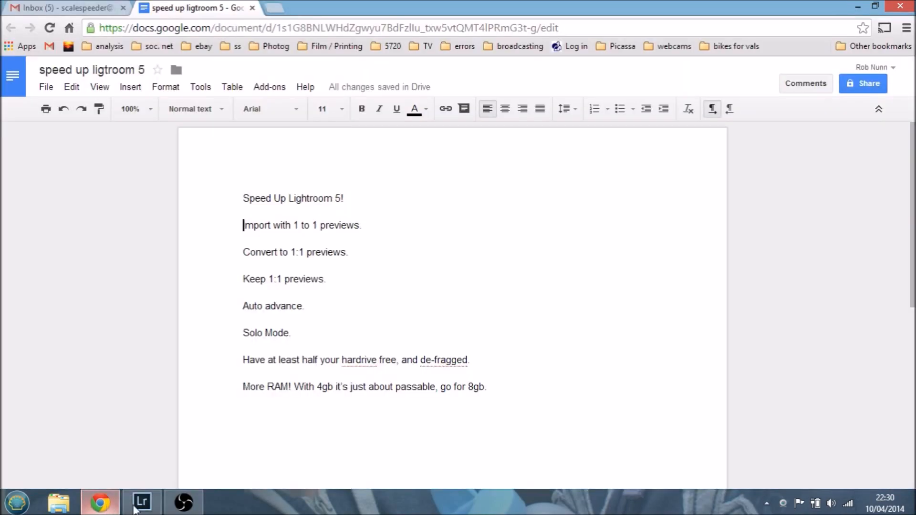
left_click(193, 509)
left_click(100, 502)
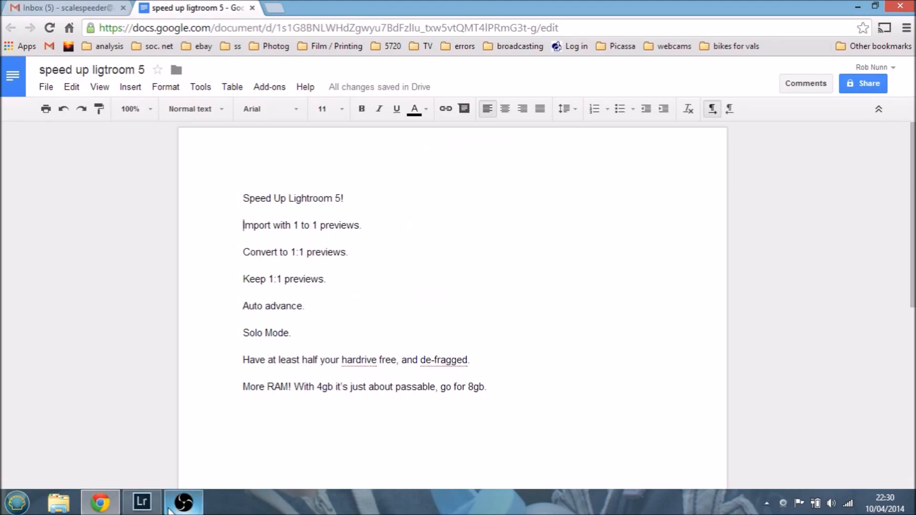
left_click(142, 502)
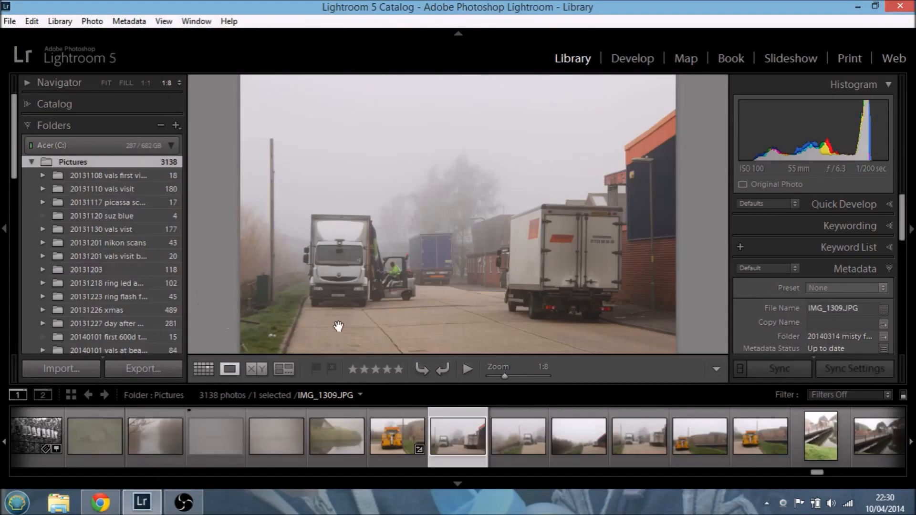
- Flag IMG_1300.JPG as a pick and the misty river photo IMG_1304.JPG as rejected
left_click(102, 441)
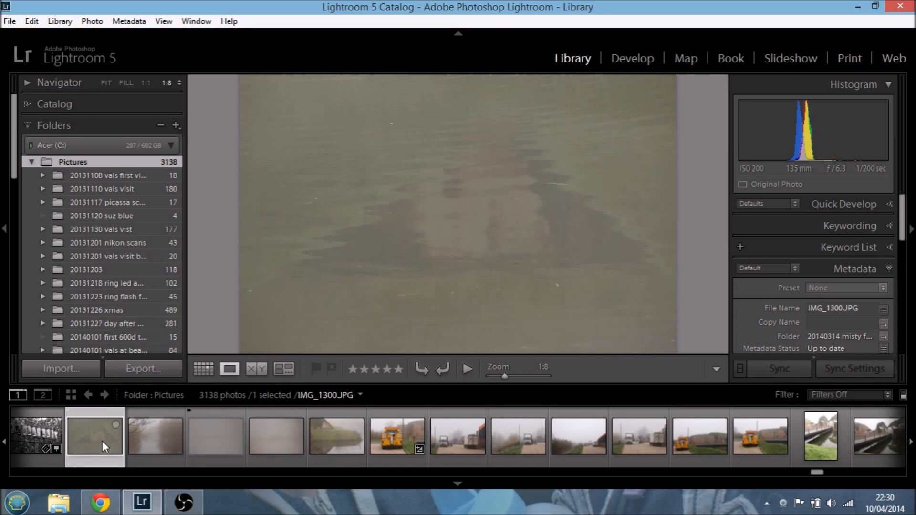
key("p")
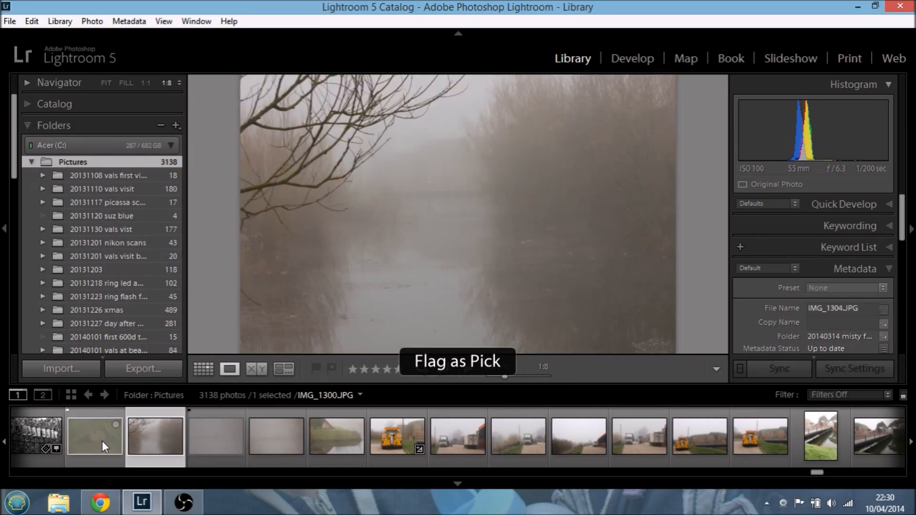
key("x")
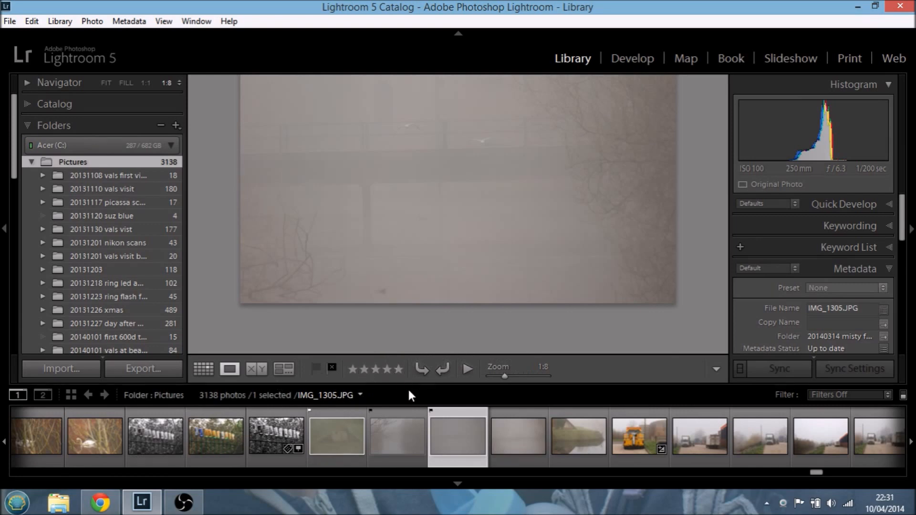
- Return to IMG_1300.JPG, check the Auto Advance option without changing it, and fit the photo to the view
left_click(325, 416)
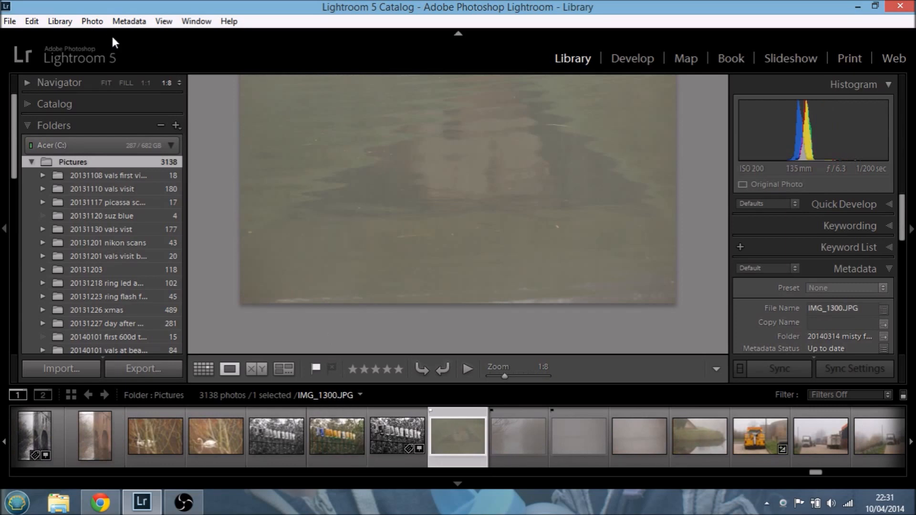
left_click(92, 22)
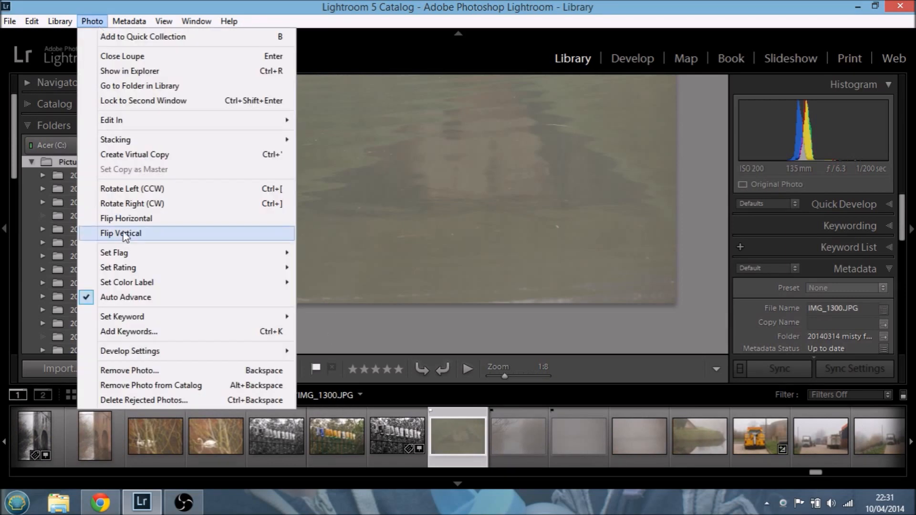
left_click(518, 337)
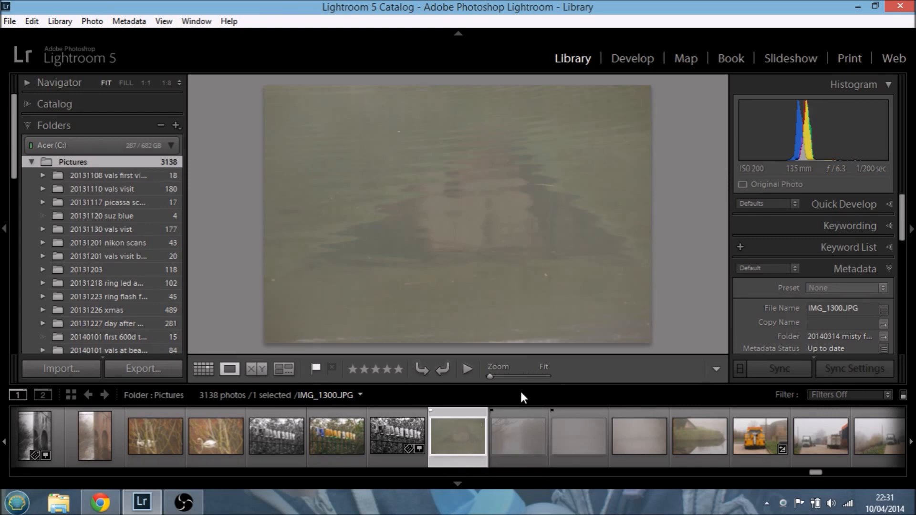
- Give the foggy bridge photo IMG_1305.JPG a five-star rating
left_click(574, 442)
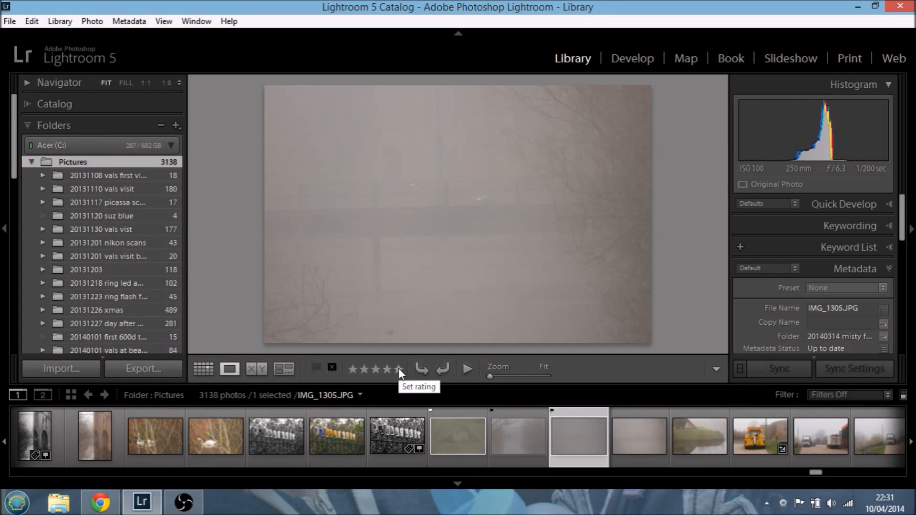
left_click(399, 369)
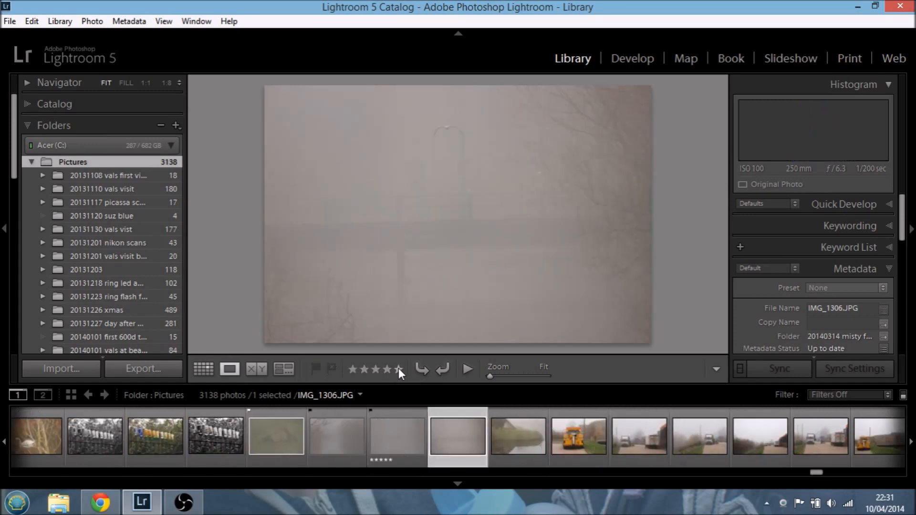
- Browse back from IMG_1300.JPG to the corner pub photos, and forward to the crow on the grass, IMG_1281.JPG
left_click(276, 427)
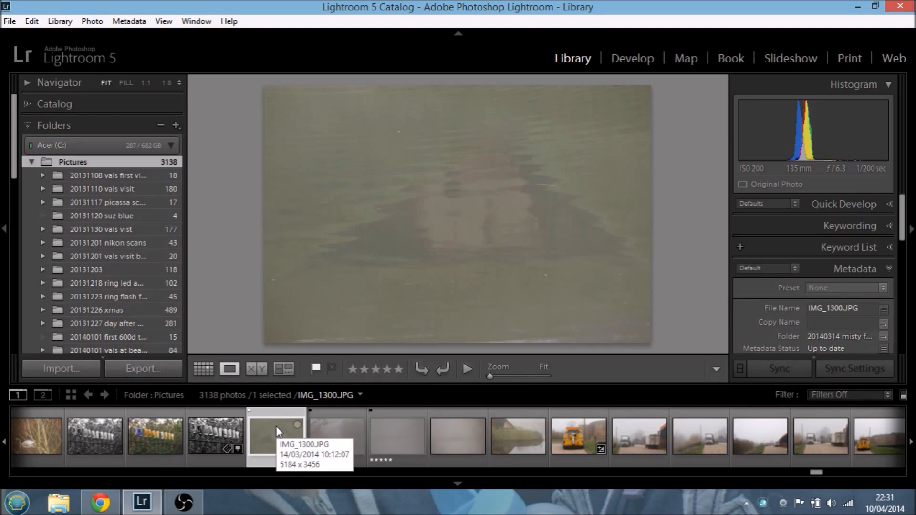
key("Left")
key("Left")
key("Left")
key("Left")
key("Left")
key("Left")
key("Left")
key("Left")
key("Left")
key("Left")
key("Left")
key("Left")
key("Left")
key("Left")
key("Left")
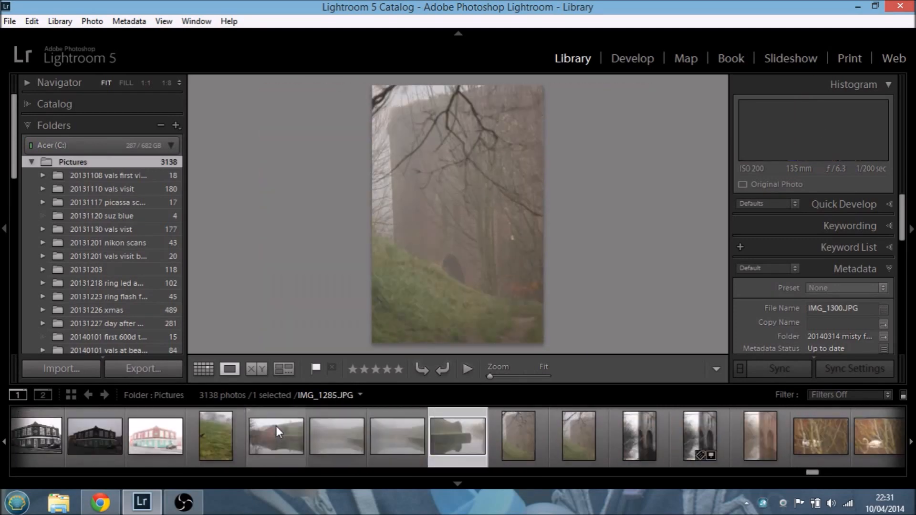
key("Left")
key("Left")
key("Left")
key("Left")
key("Left")
key("Left")
key("Left")
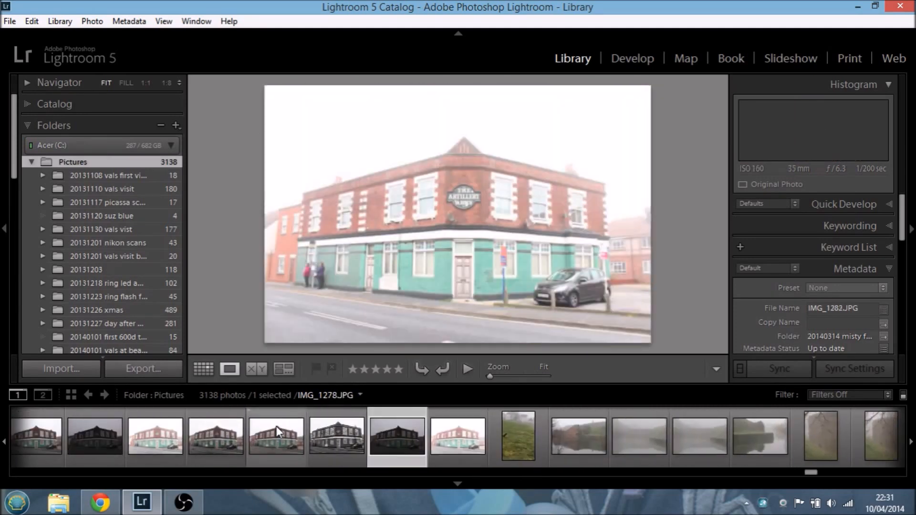
key("Right")
key("Right")
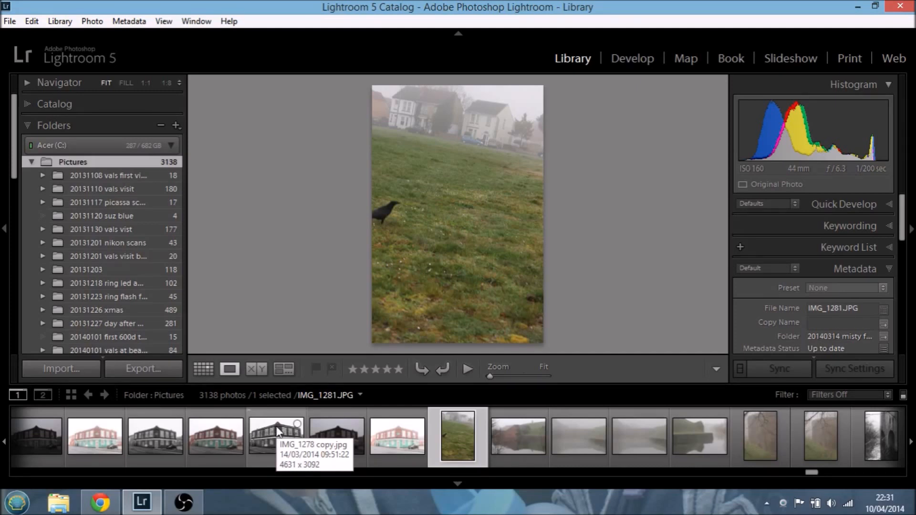
- Flag IMG_1281.JPG as rejected, IMG_1282.JPG as a pick and IMG_1284.JPG as rejected
key("x")
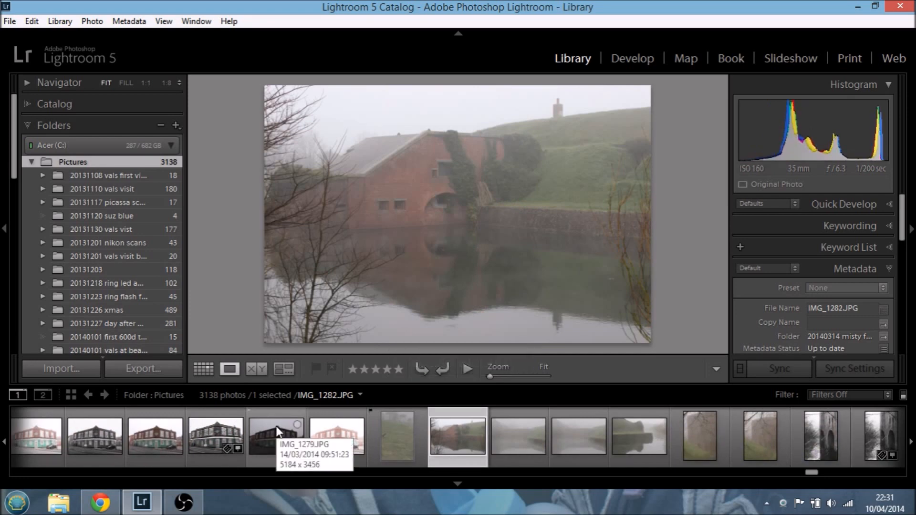
key("p")
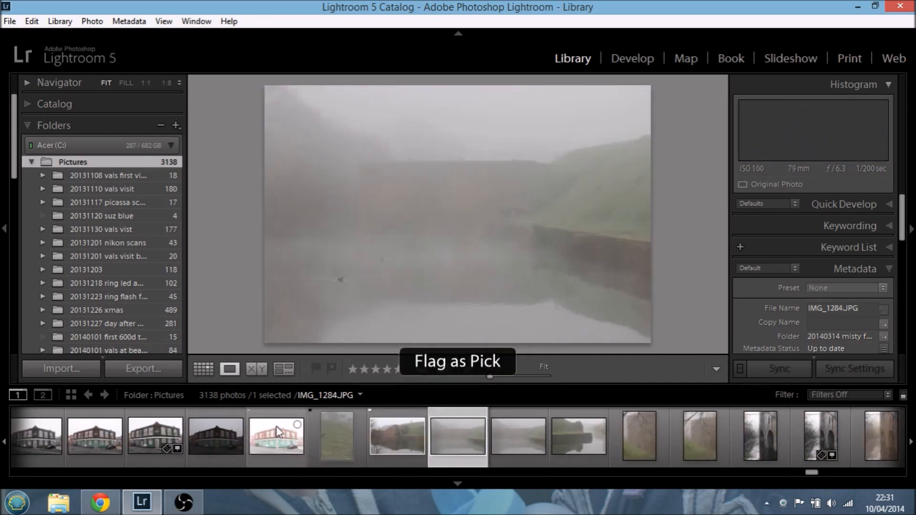
key("x")
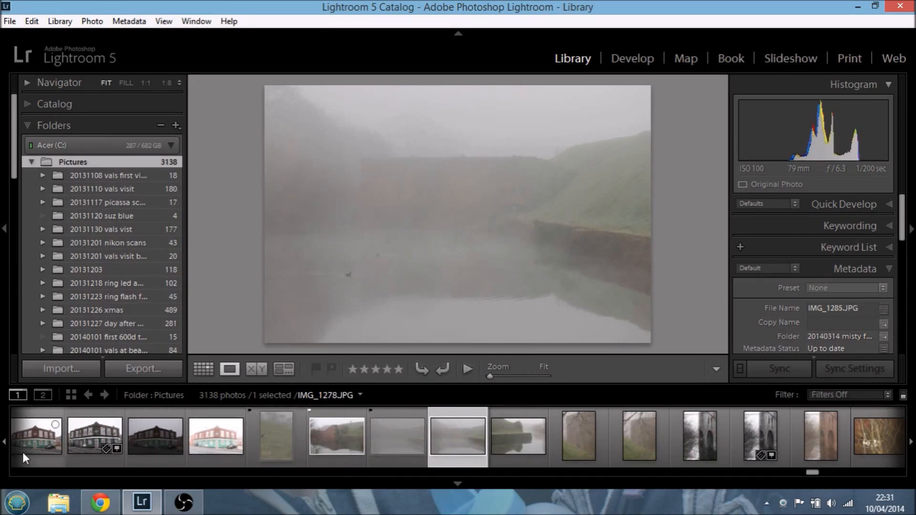
- Consult the tips document in Chrome for the Solo Mode item and switch back to Lightroom
mouse_move(96, 503)
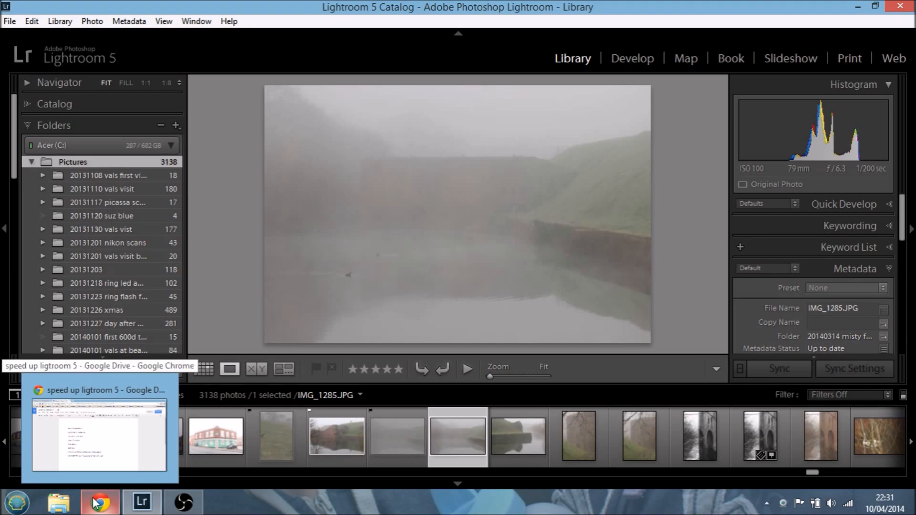
left_click(101, 504)
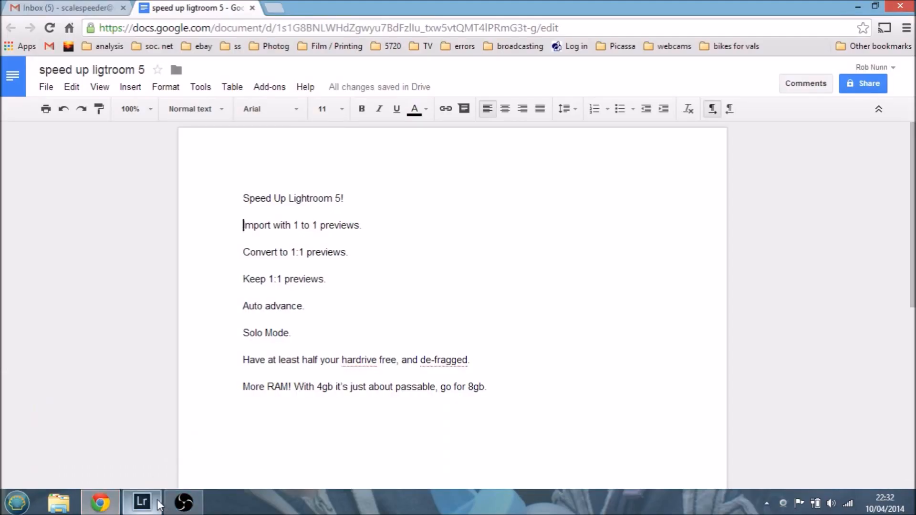
left_click(142, 502)
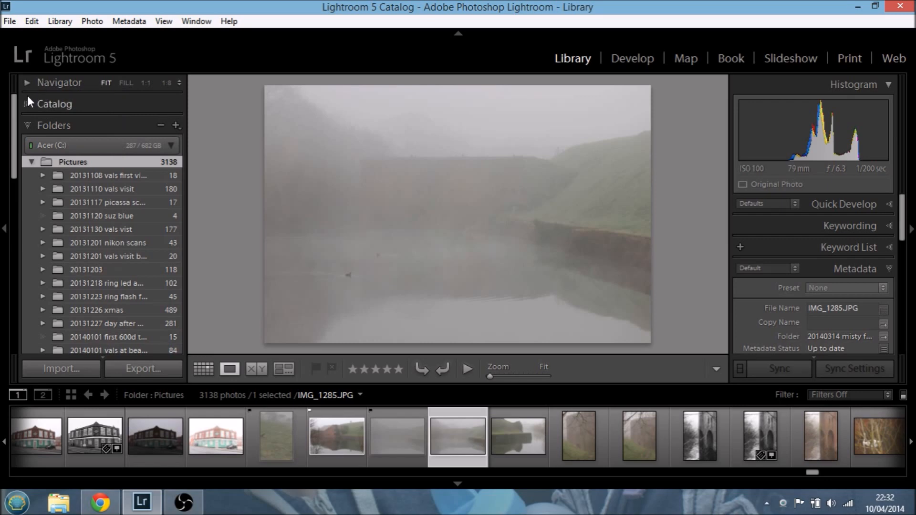
- Collapse the Folders section in the Library and open IMG_1285.JPG in the Develop module
left_click(27, 126)
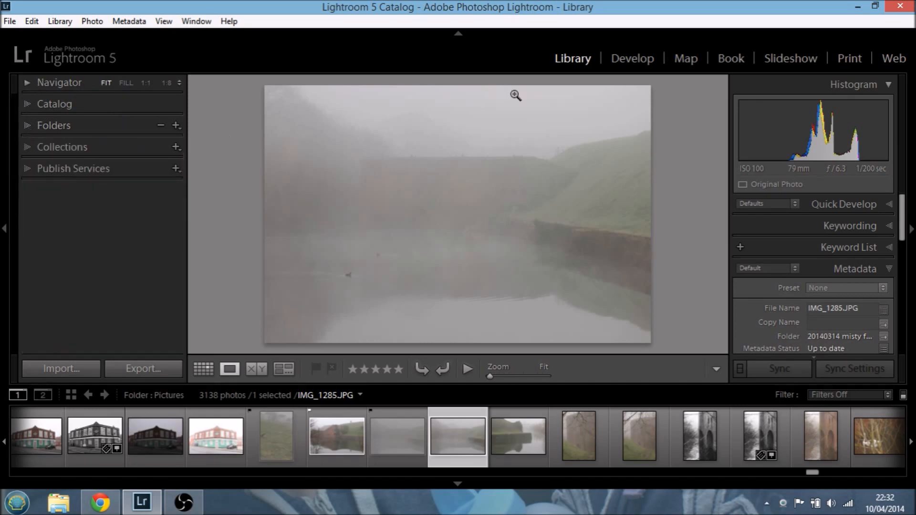
left_click(636, 64)
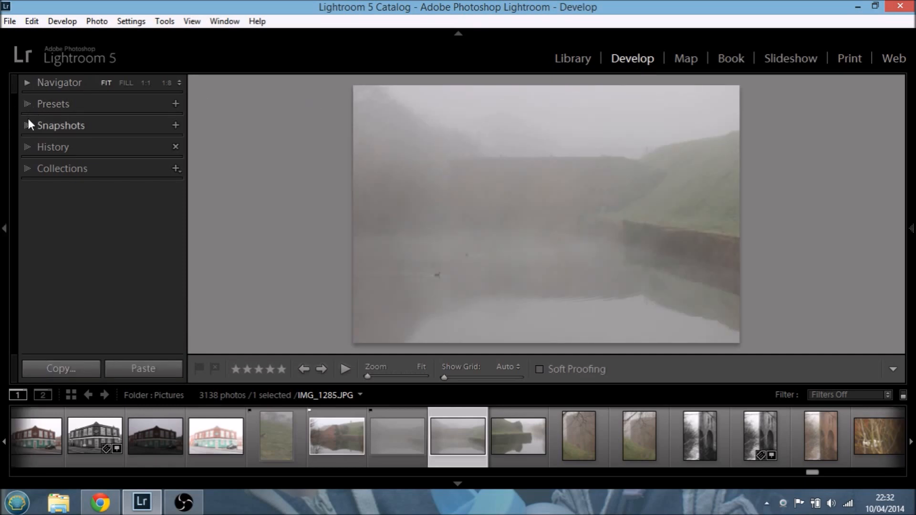
- Expand and collapse the photo's History section, and show the hidden Develop adjustment sections
left_click(27, 147)
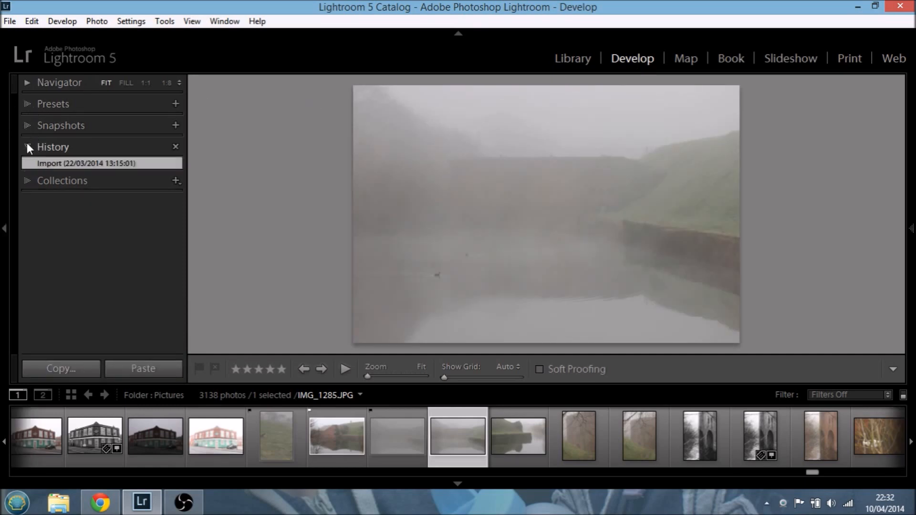
left_click(27, 144)
left_click(910, 229)
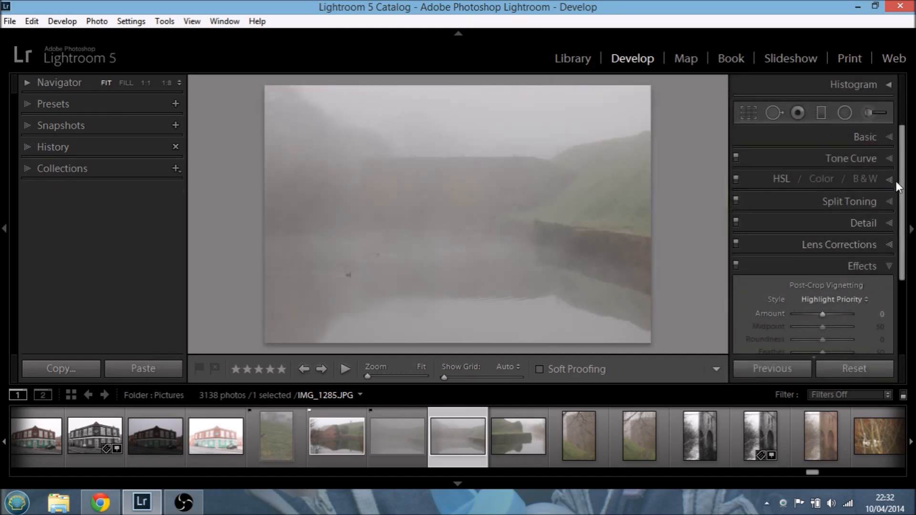
- Expand the Tone Curve section and after it the Detail section of the Develop adjustments to demonstrate Solo Mode
left_click(891, 159)
left_click(909, 214)
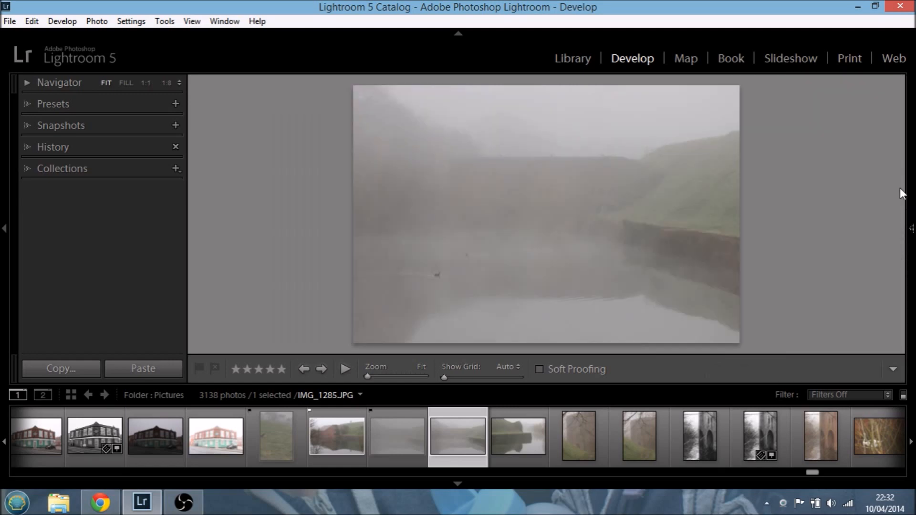
left_click(907, 230)
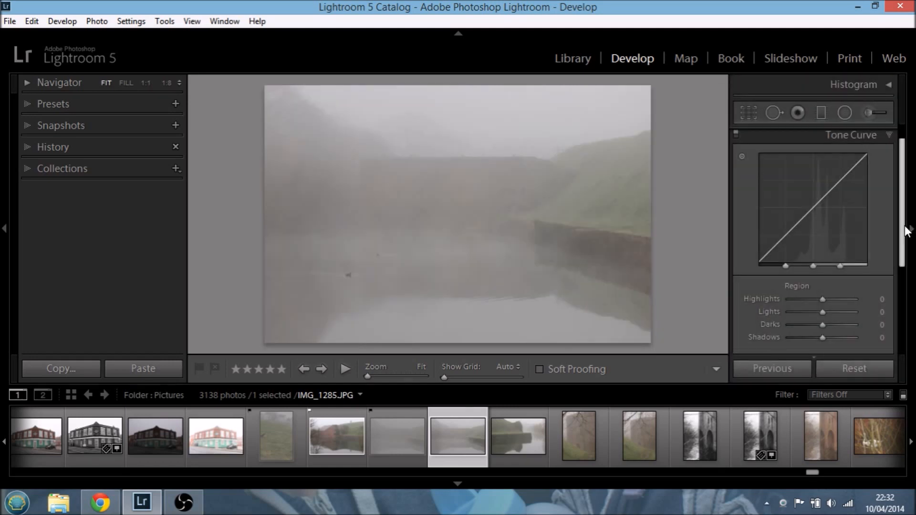
scroll(903, 251, "down", 5)
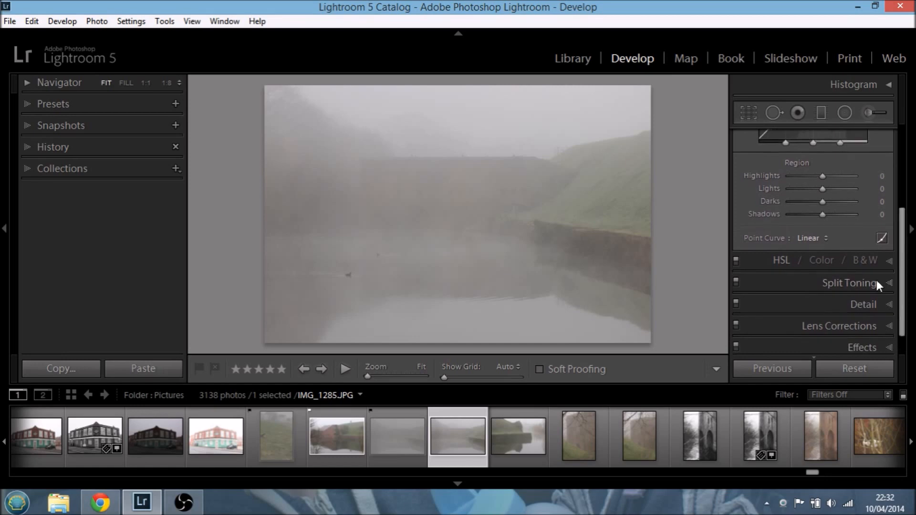
left_click(888, 299)
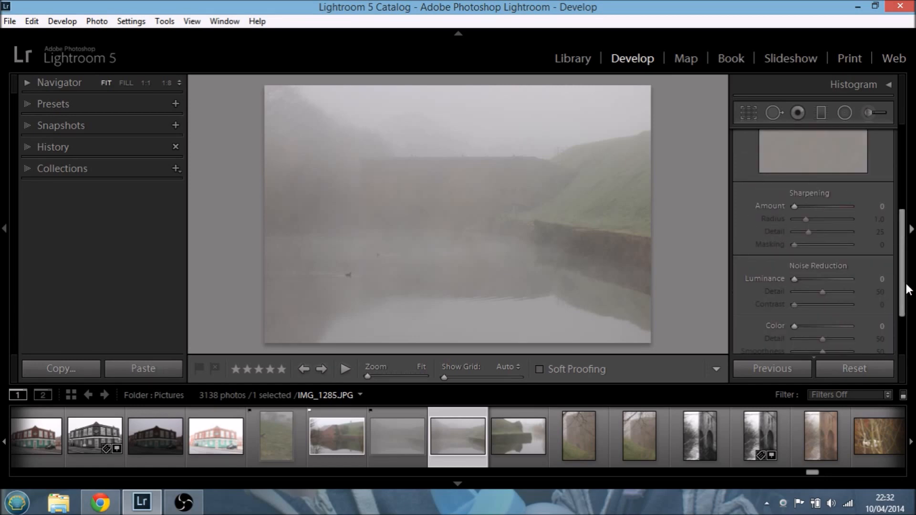
left_click(908, 290)
left_click(911, 230)
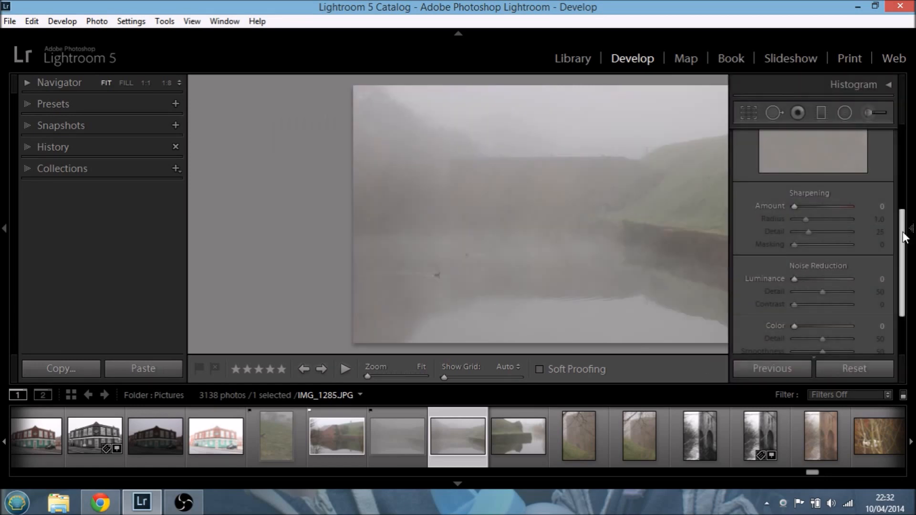
scroll(893, 190, "up", 2)
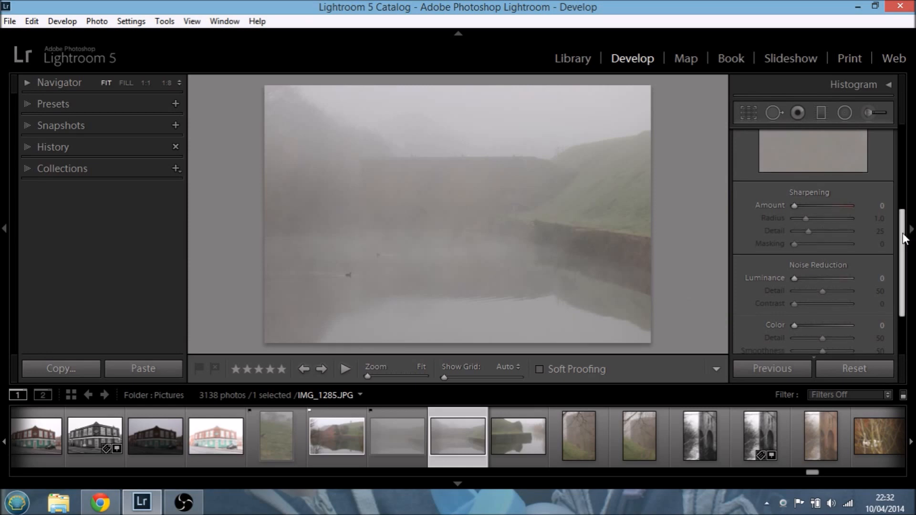
scroll(893, 186, "up", 3)
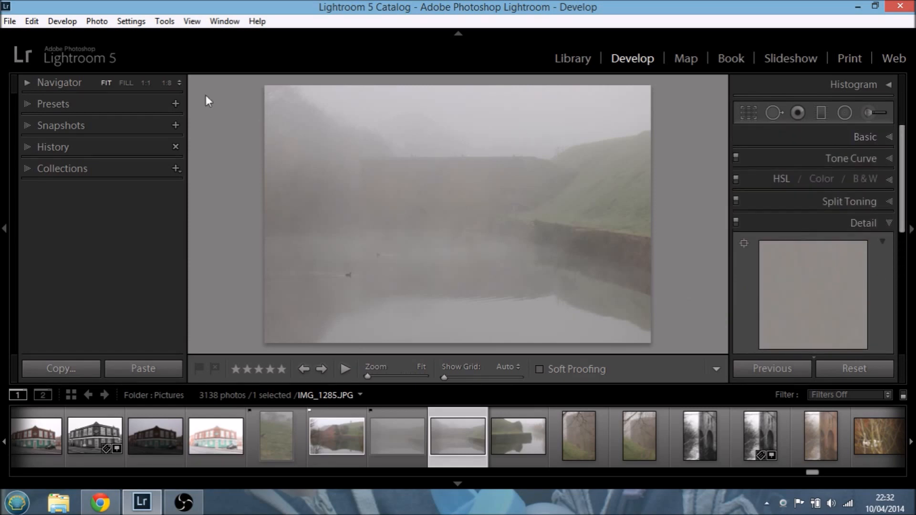
- Check the Solo Mode option for the Presets panel group, and expand Presets followed by History
right_click(105, 104)
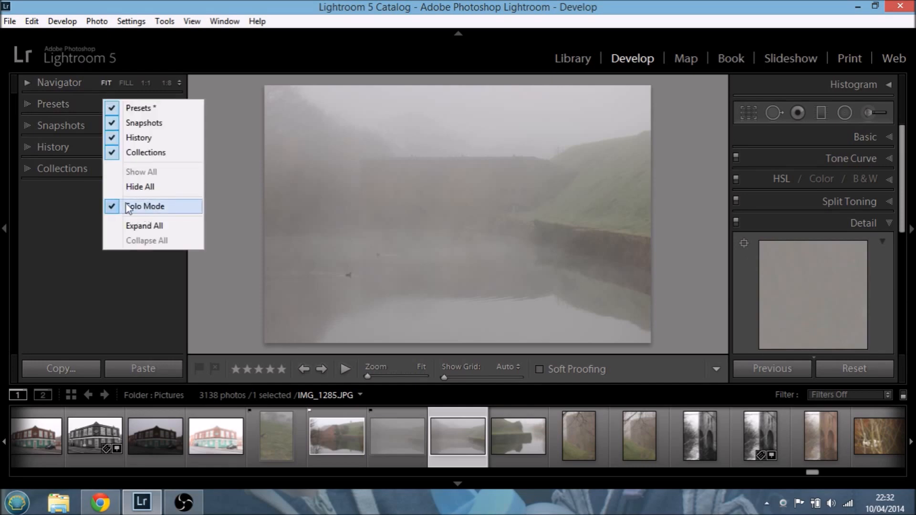
left_click(55, 212)
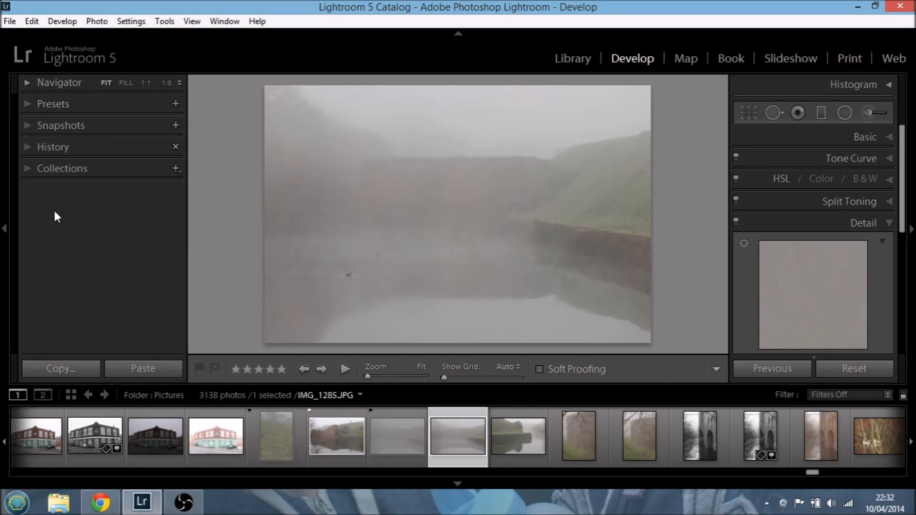
left_click(25, 104)
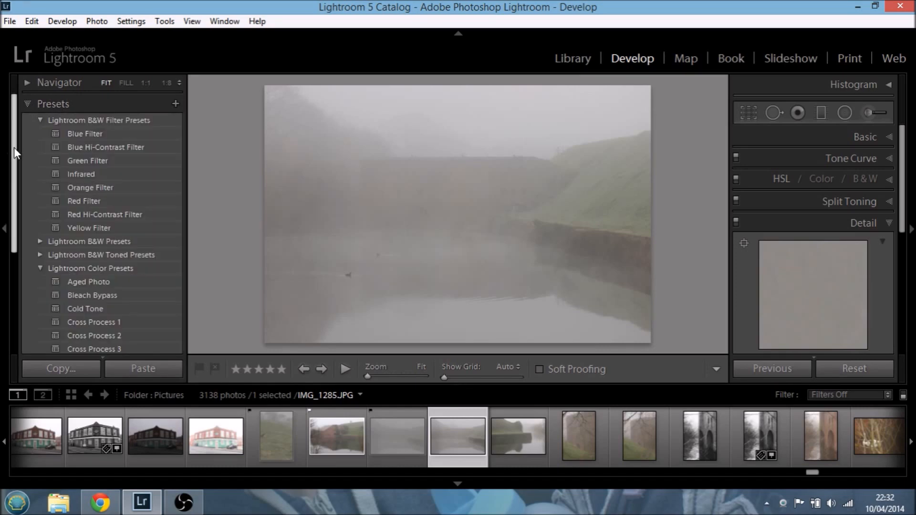
left_click_drag(15, 148, 5, 268)
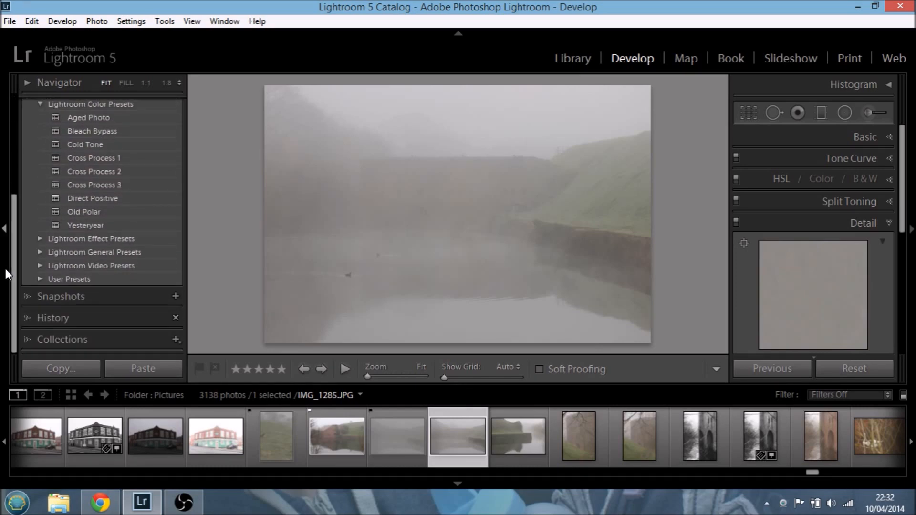
left_click(27, 318)
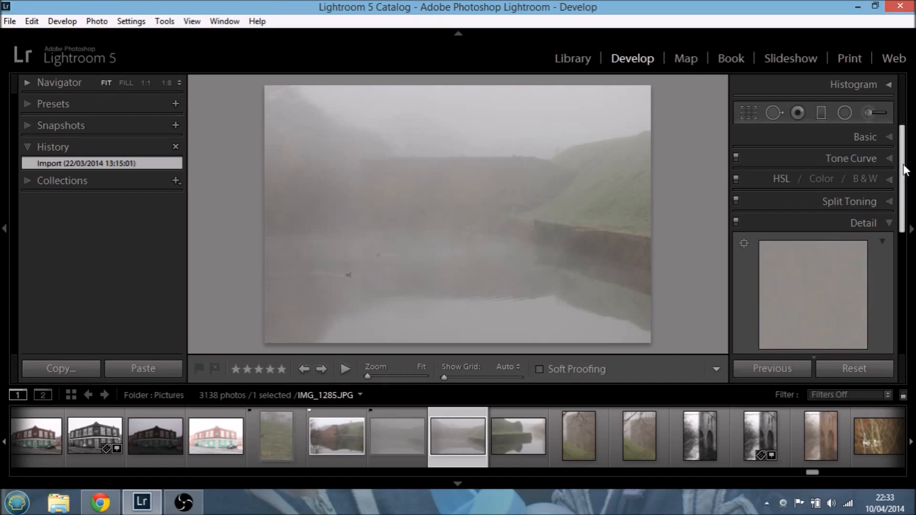
- Check the Solo Mode option for the Develop adjustment sections, and expand Histogram and Basic
right_click(814, 136)
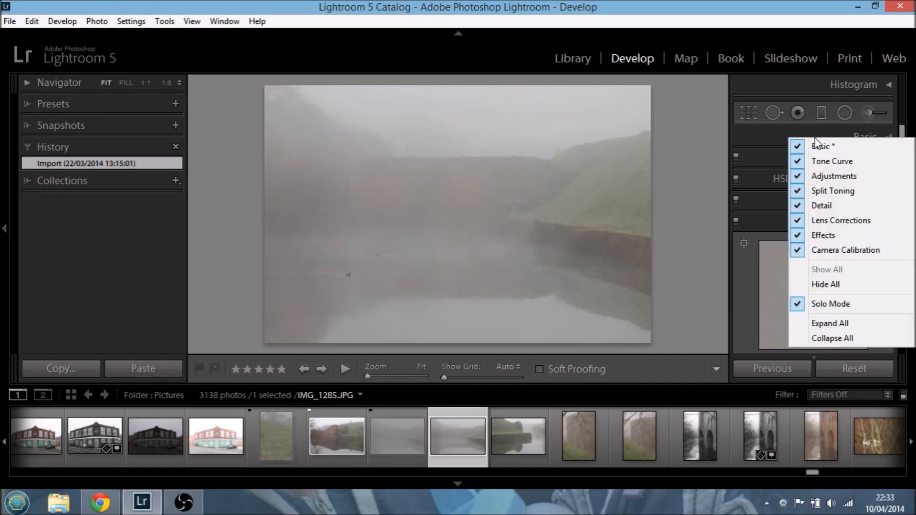
left_click(904, 132)
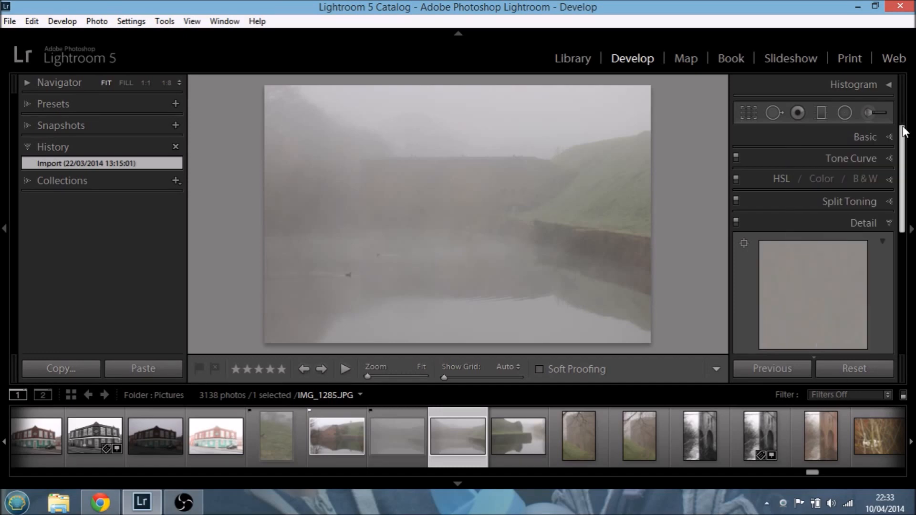
left_click(889, 84)
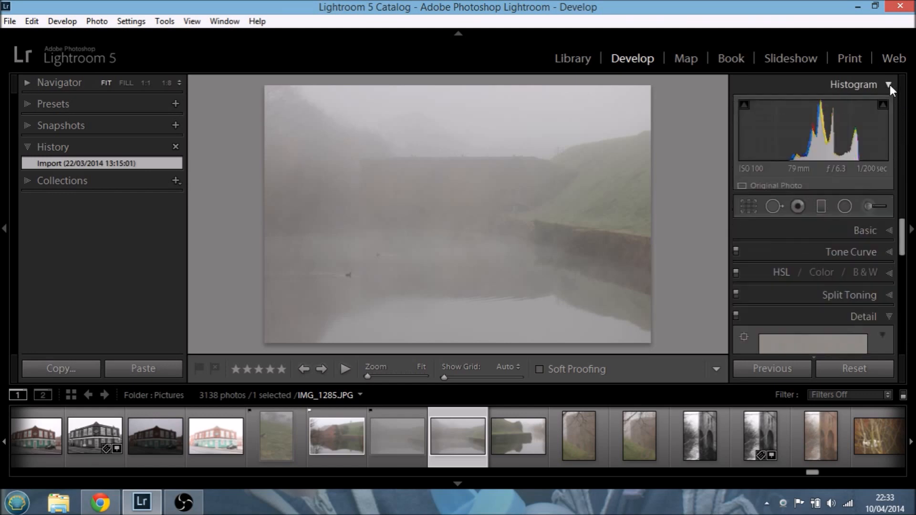
left_click(891, 234)
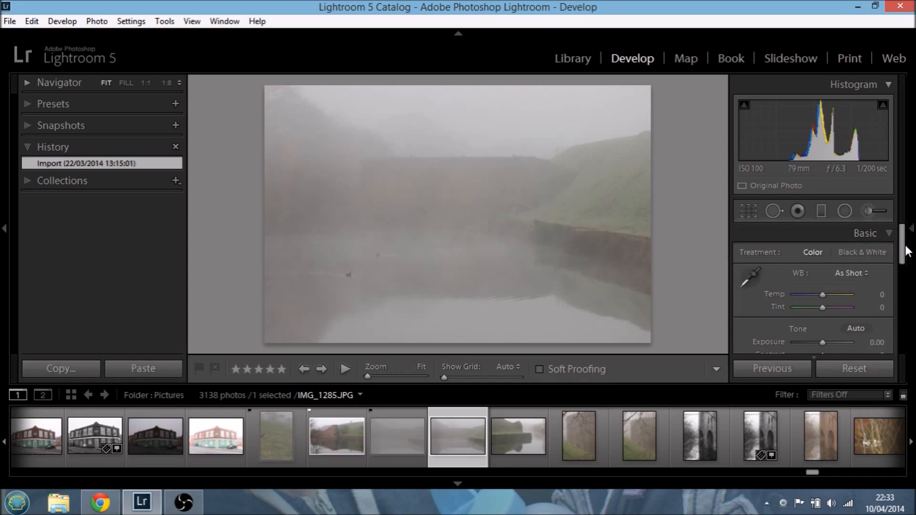
left_click(908, 252)
left_click(908, 238)
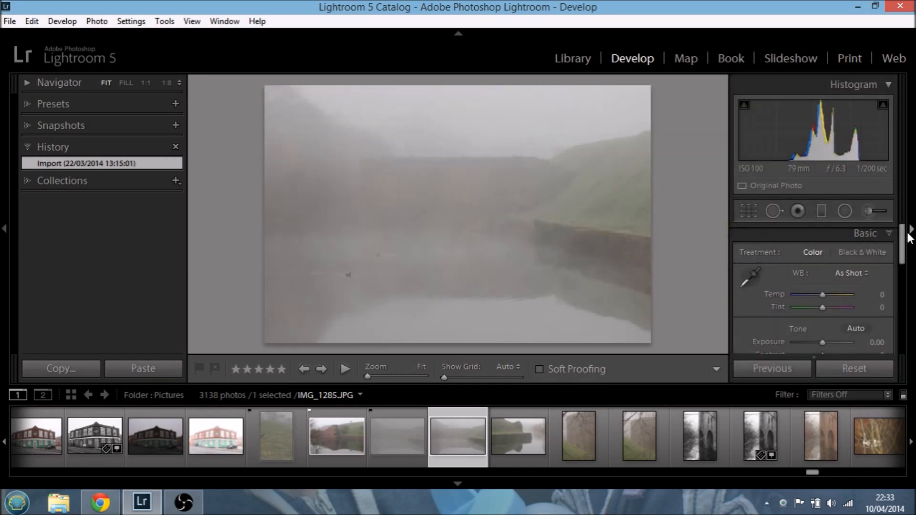
- Convert IMG_1285.JPG to black and white and bring its Black & White Mix values into view
left_click_drag(904, 234, 903, 285)
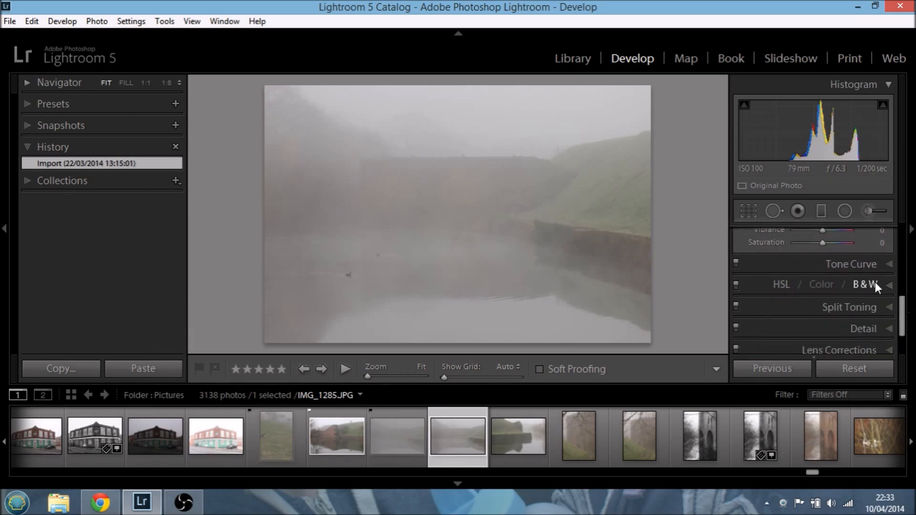
left_click(864, 282)
scroll(880, 276, "down", 4)
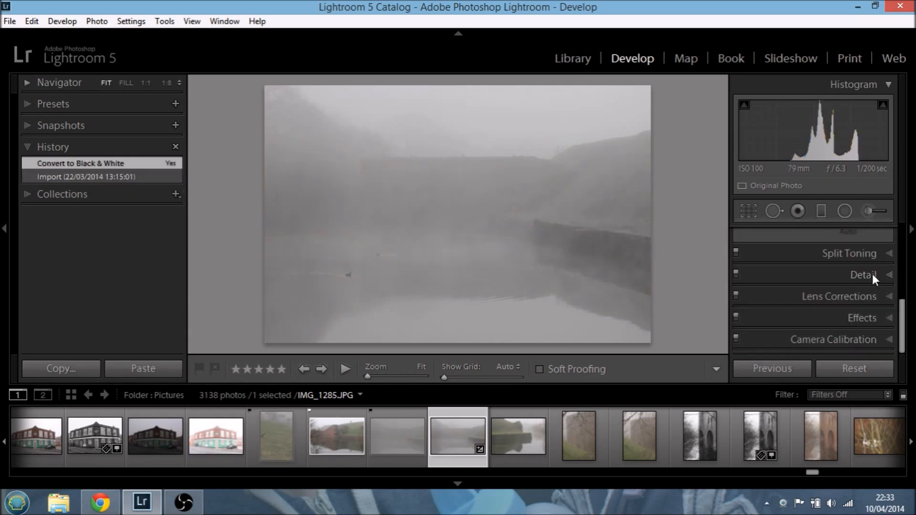
scroll(902, 299, "up", 2)
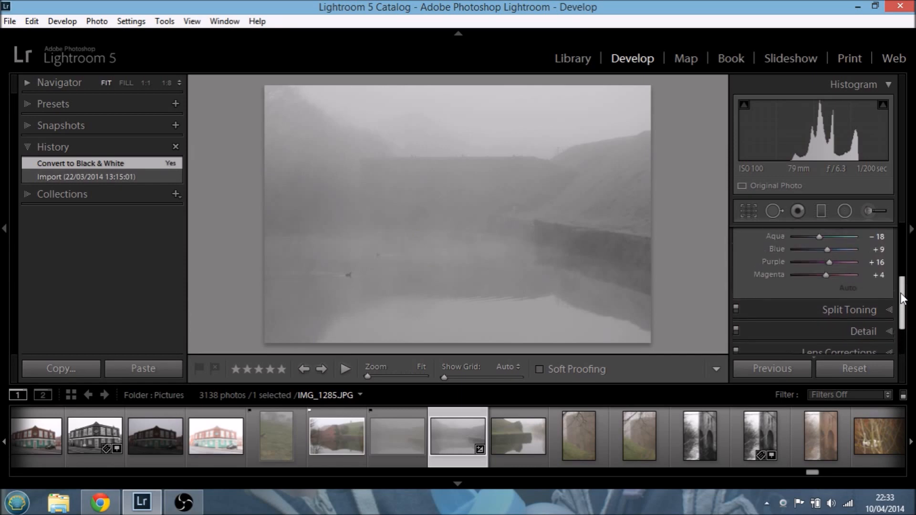
scroll(902, 299, "up", 5)
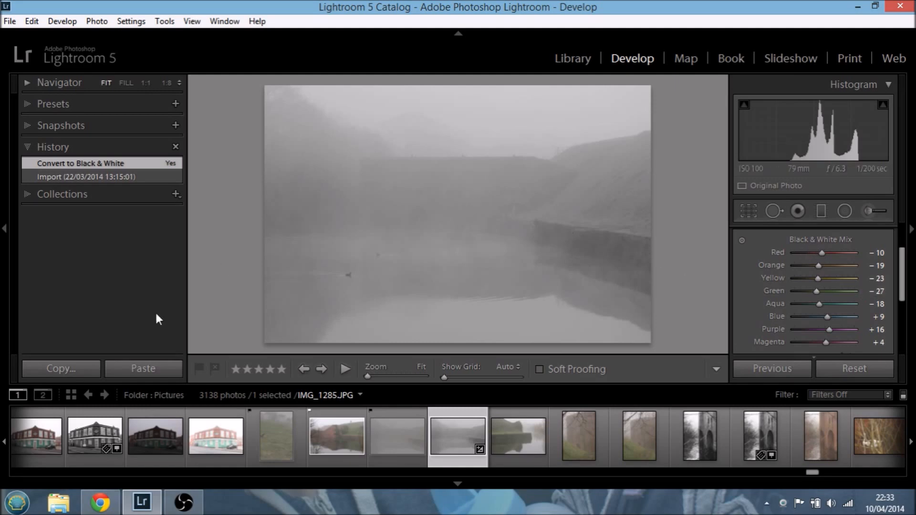
- Consult the tips document in Chrome for the hard drive and RAM items and switch back to Lightroom
left_click(105, 509)
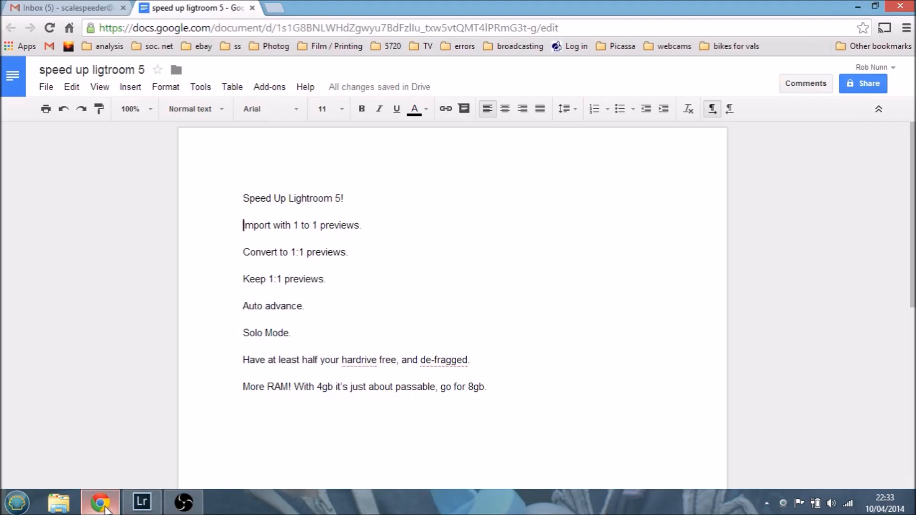
left_click(142, 502)
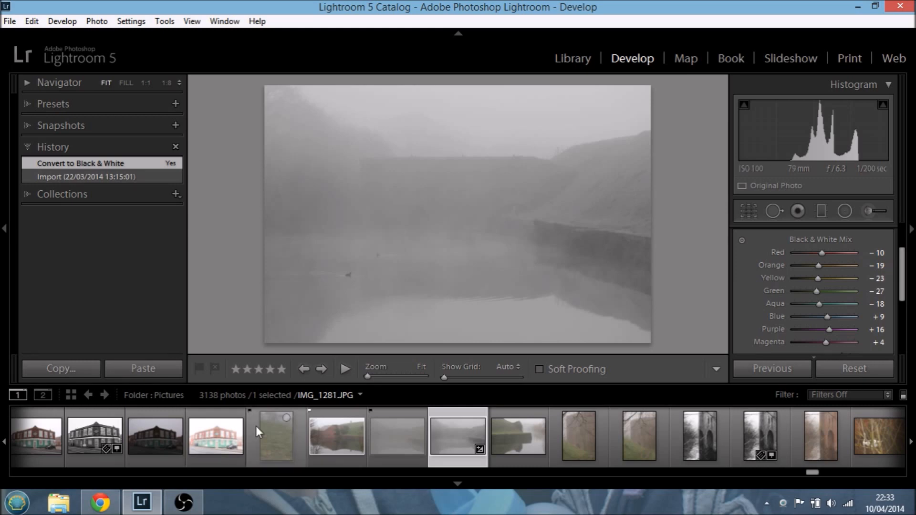
- Open IMG_1291 copy.tif from the filmstrip, view it full screen and return to the Develop workspace
left_click(699, 433)
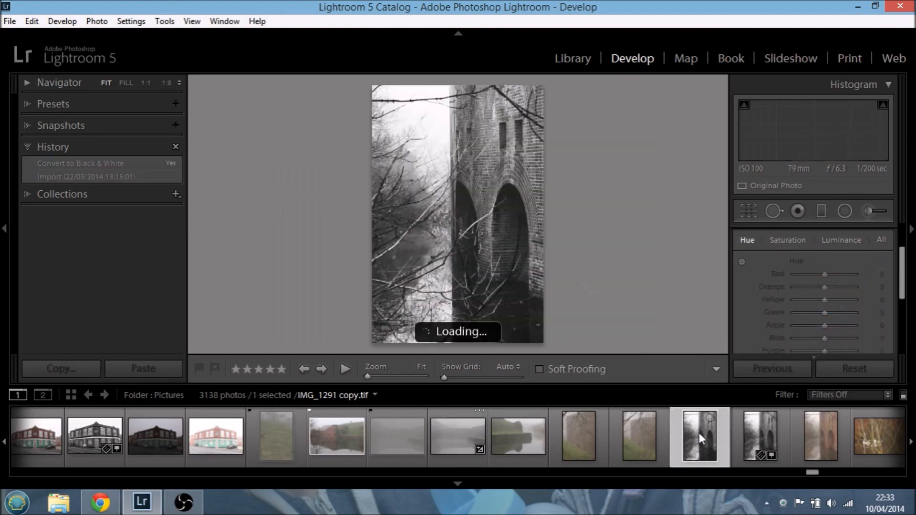
key("f")
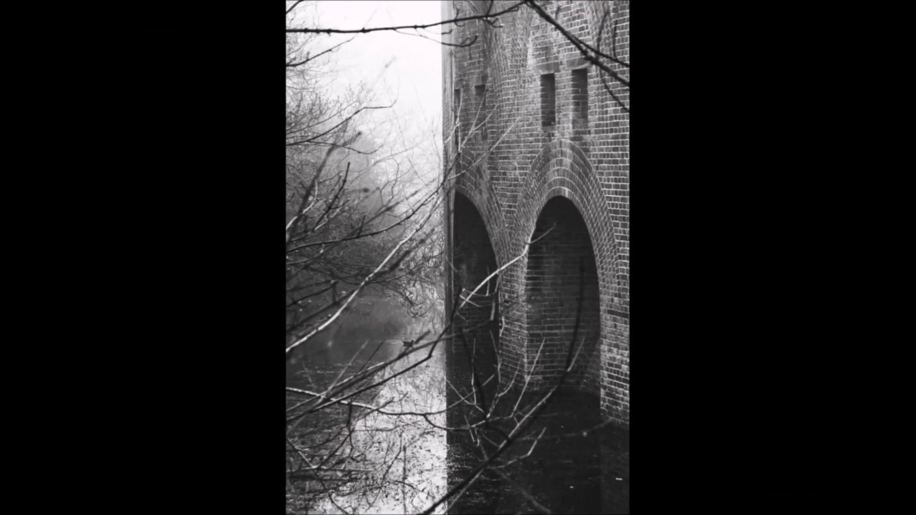
key("f")
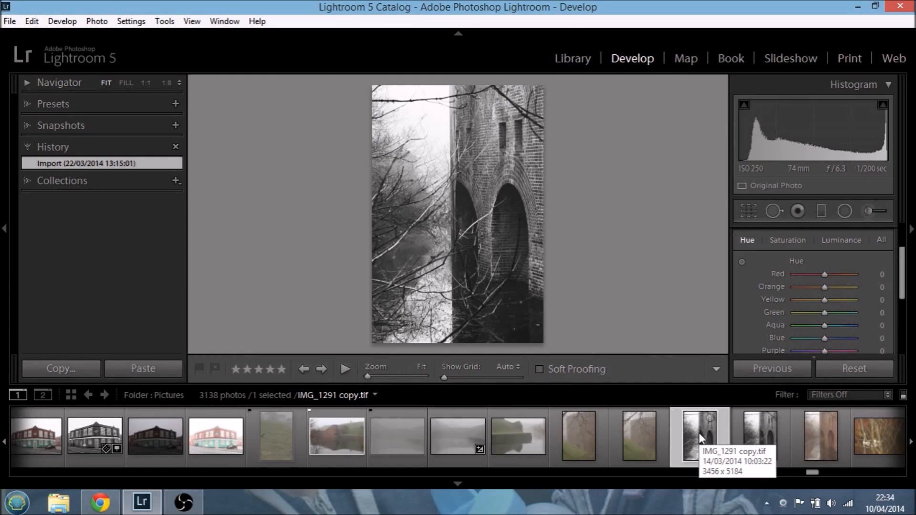
- Browse back through the filmstrip to IMG_1289.JPG and forward to IMG_1291 copy.jpg to show photo loading
key("Left")
key("Left")
key("Left")
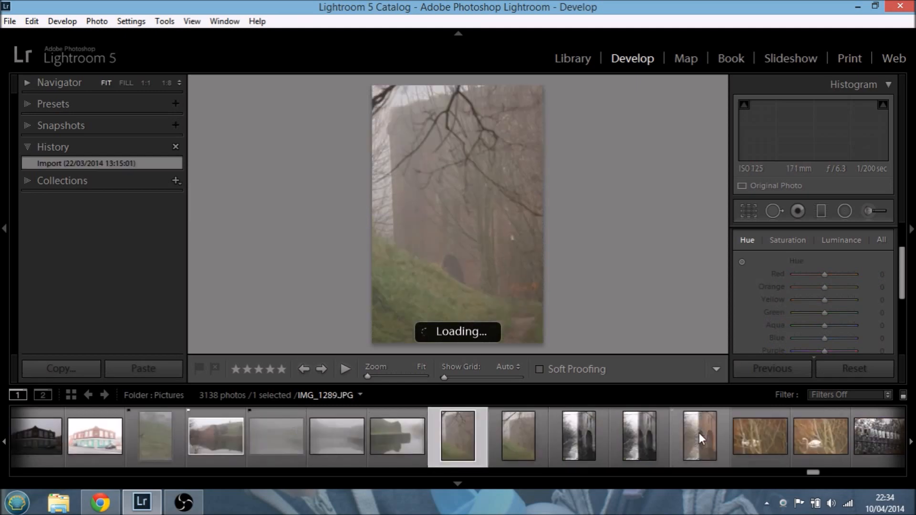
key("Right")
key("Right")
key("Right")
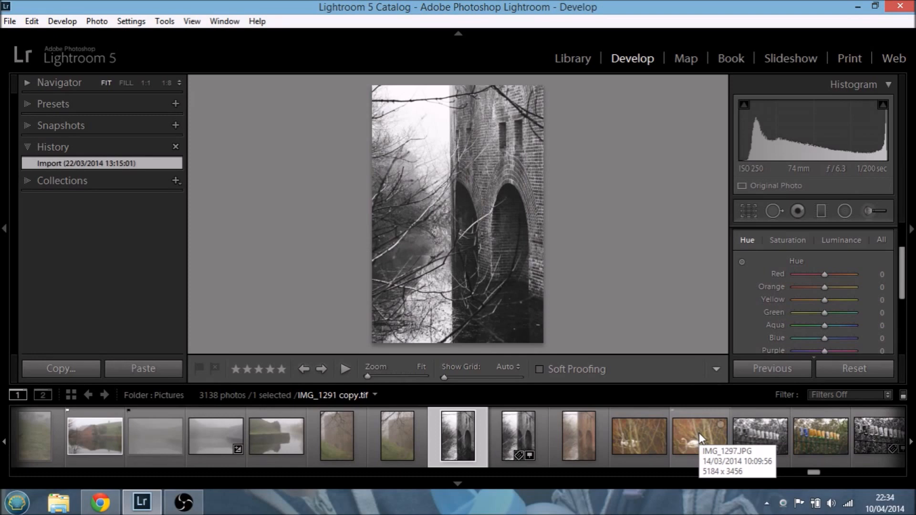
key("Right")
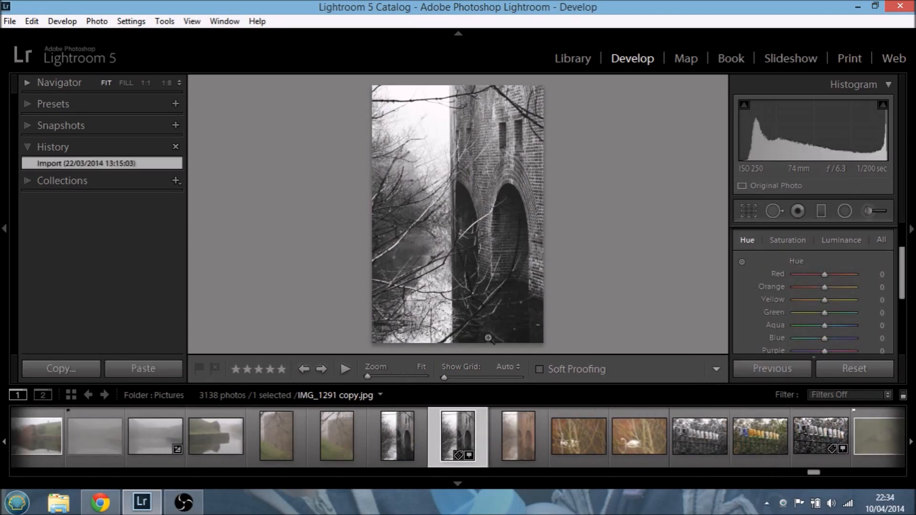
- Return to the Library module, expand Folders, and open the 20131108 subfolder followed by the parent Pictures folder
left_click(581, 54)
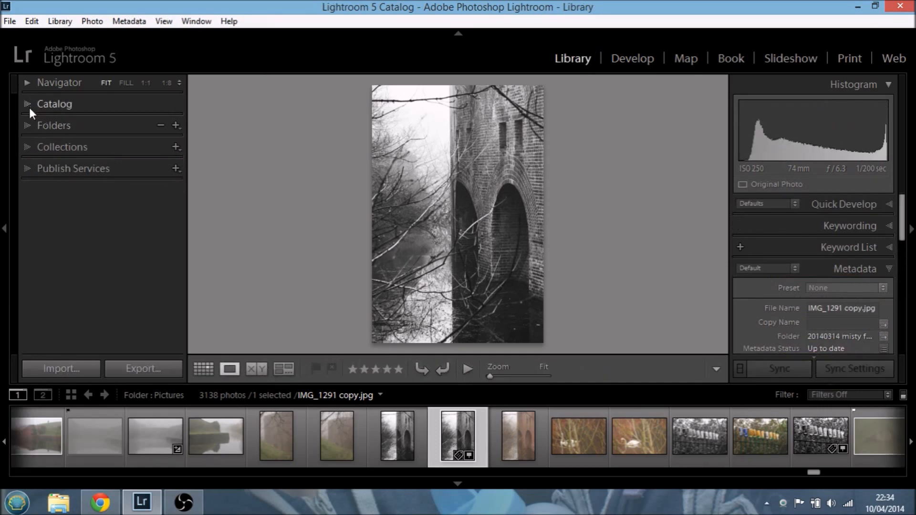
left_click(28, 125)
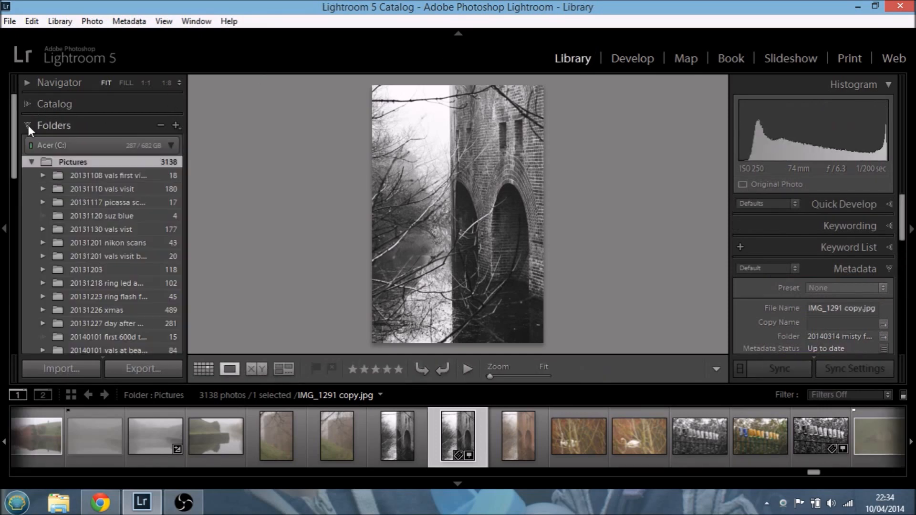
left_click(71, 175)
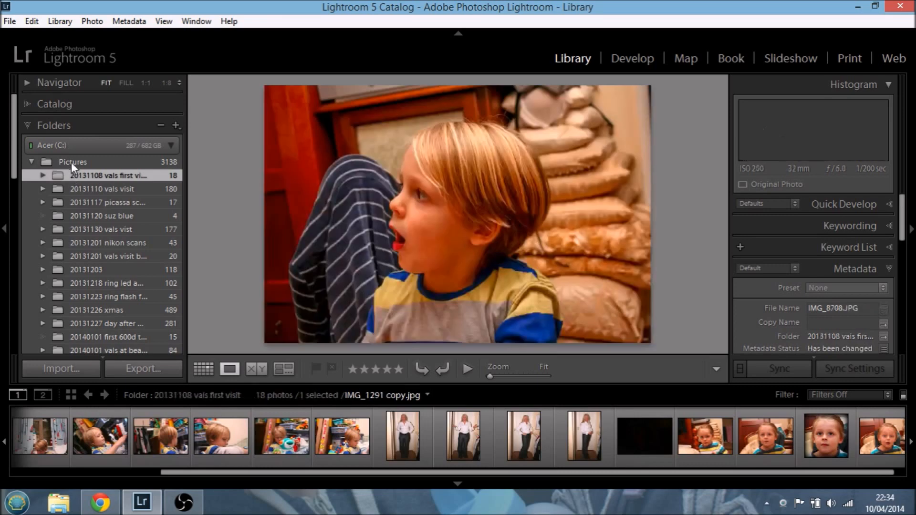
left_click(71, 161)
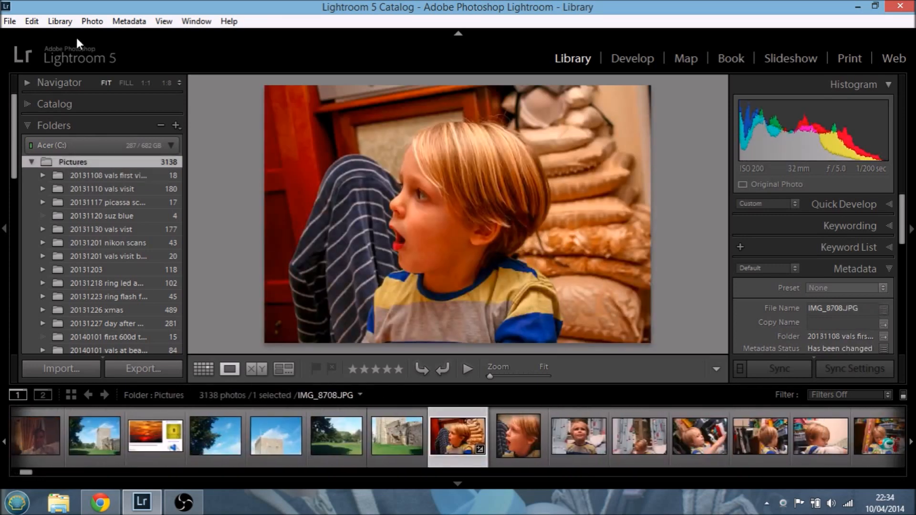
- Review the Auto Advance setting and the preview-building commands, and view IMG_8708.JPG full screen before returning to the Library
left_click(90, 23)
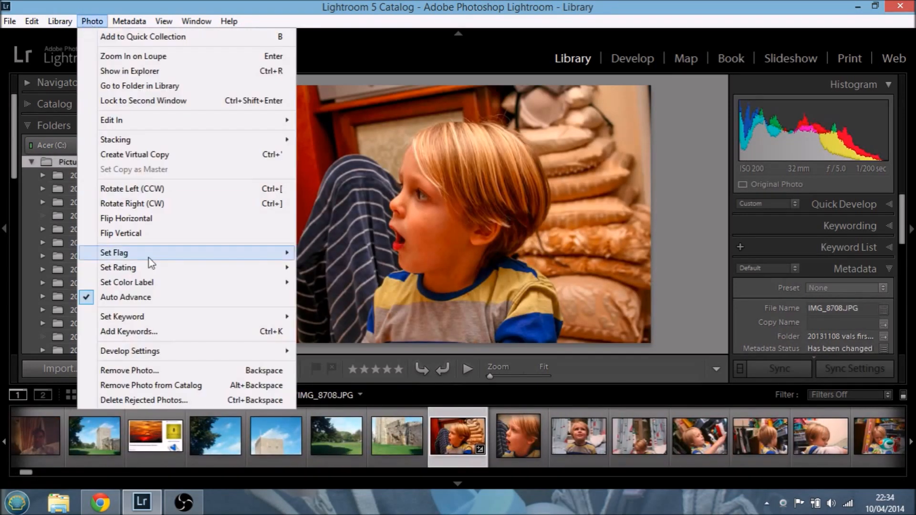
mouse_move(181, 324)
mouse_move(59, 21)
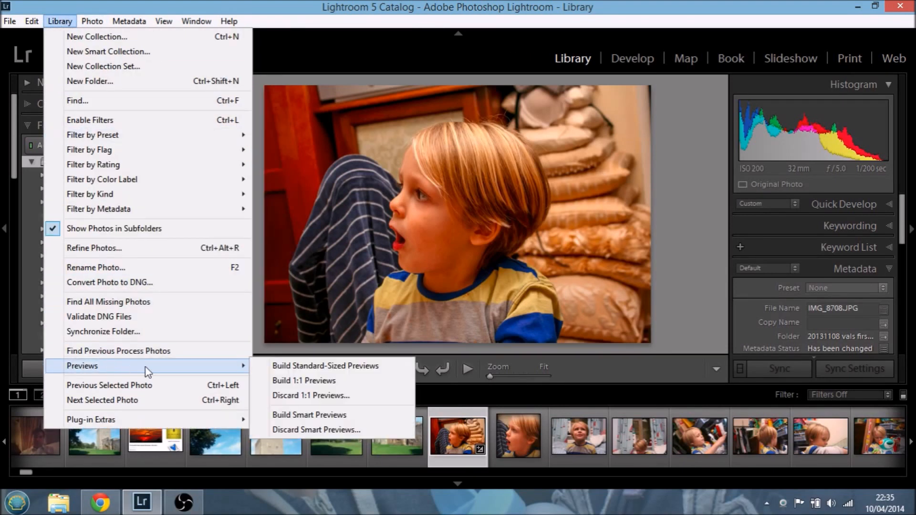
mouse_move(198, 366)
left_click(343, 54)
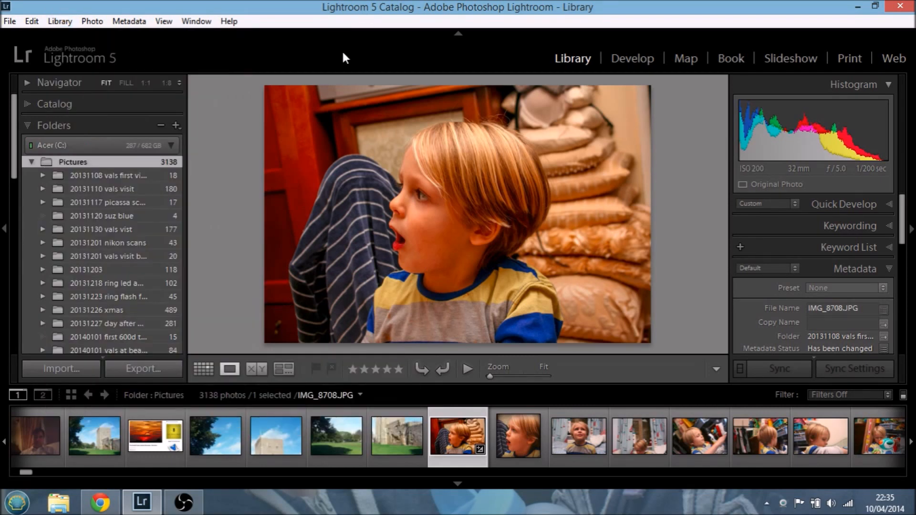
key("f")
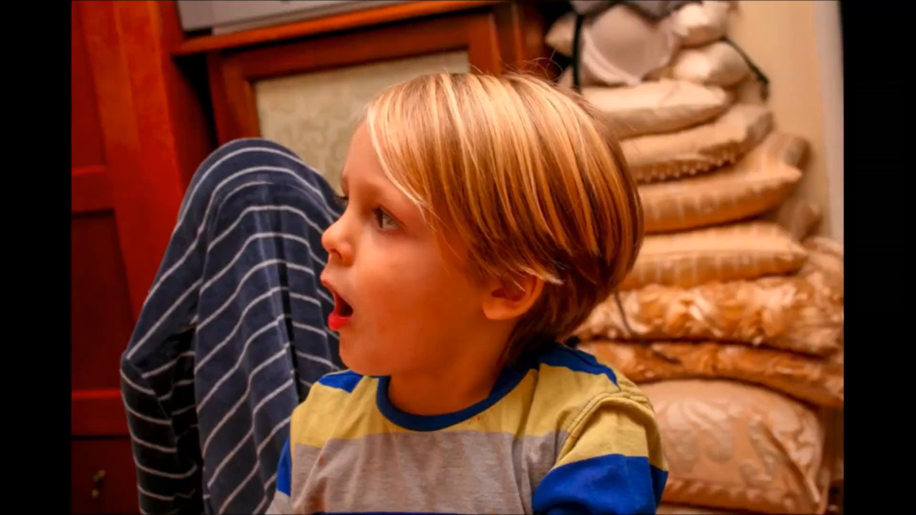
key("f")
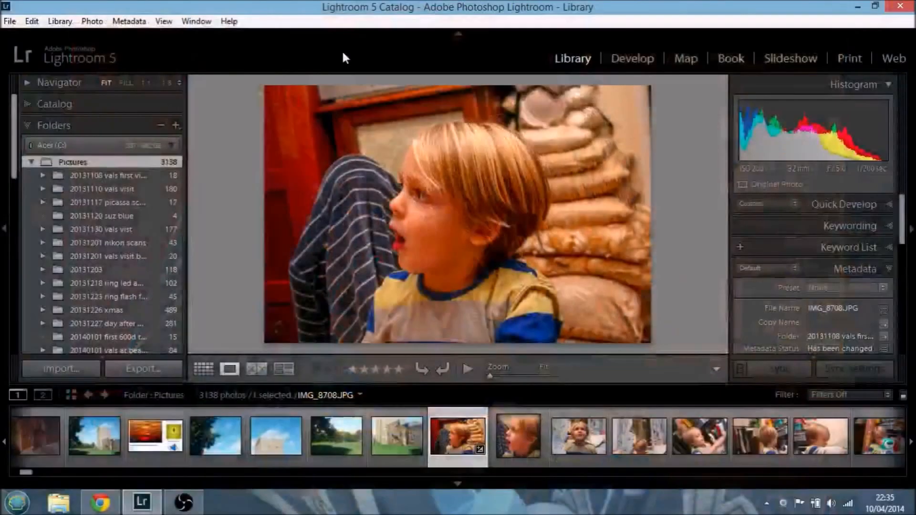